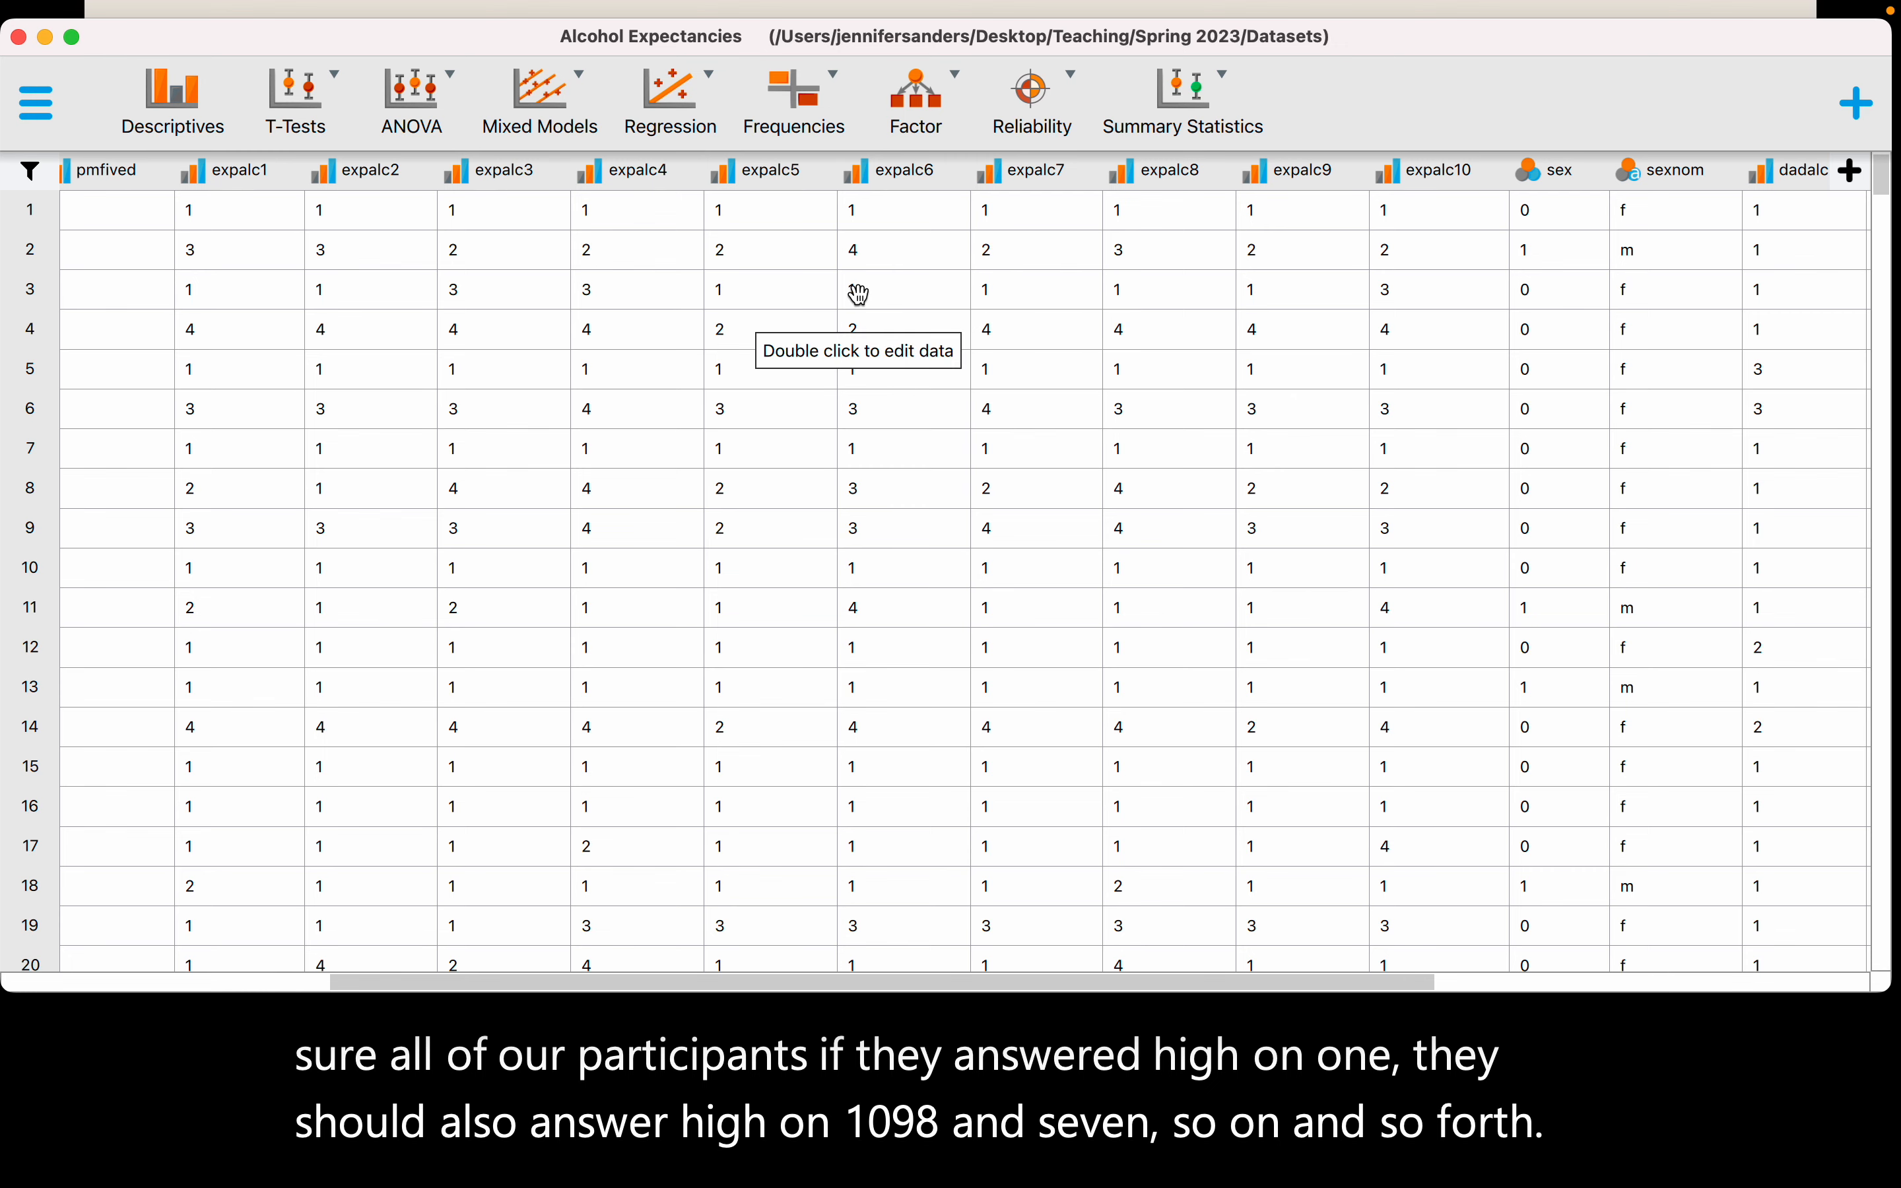
Step: Look through the Alcohol Expectancies dataset's columns, from the monthly drinking and expectancy items to the average scores
key("ctrl+Right")
key("ctrl+Left")
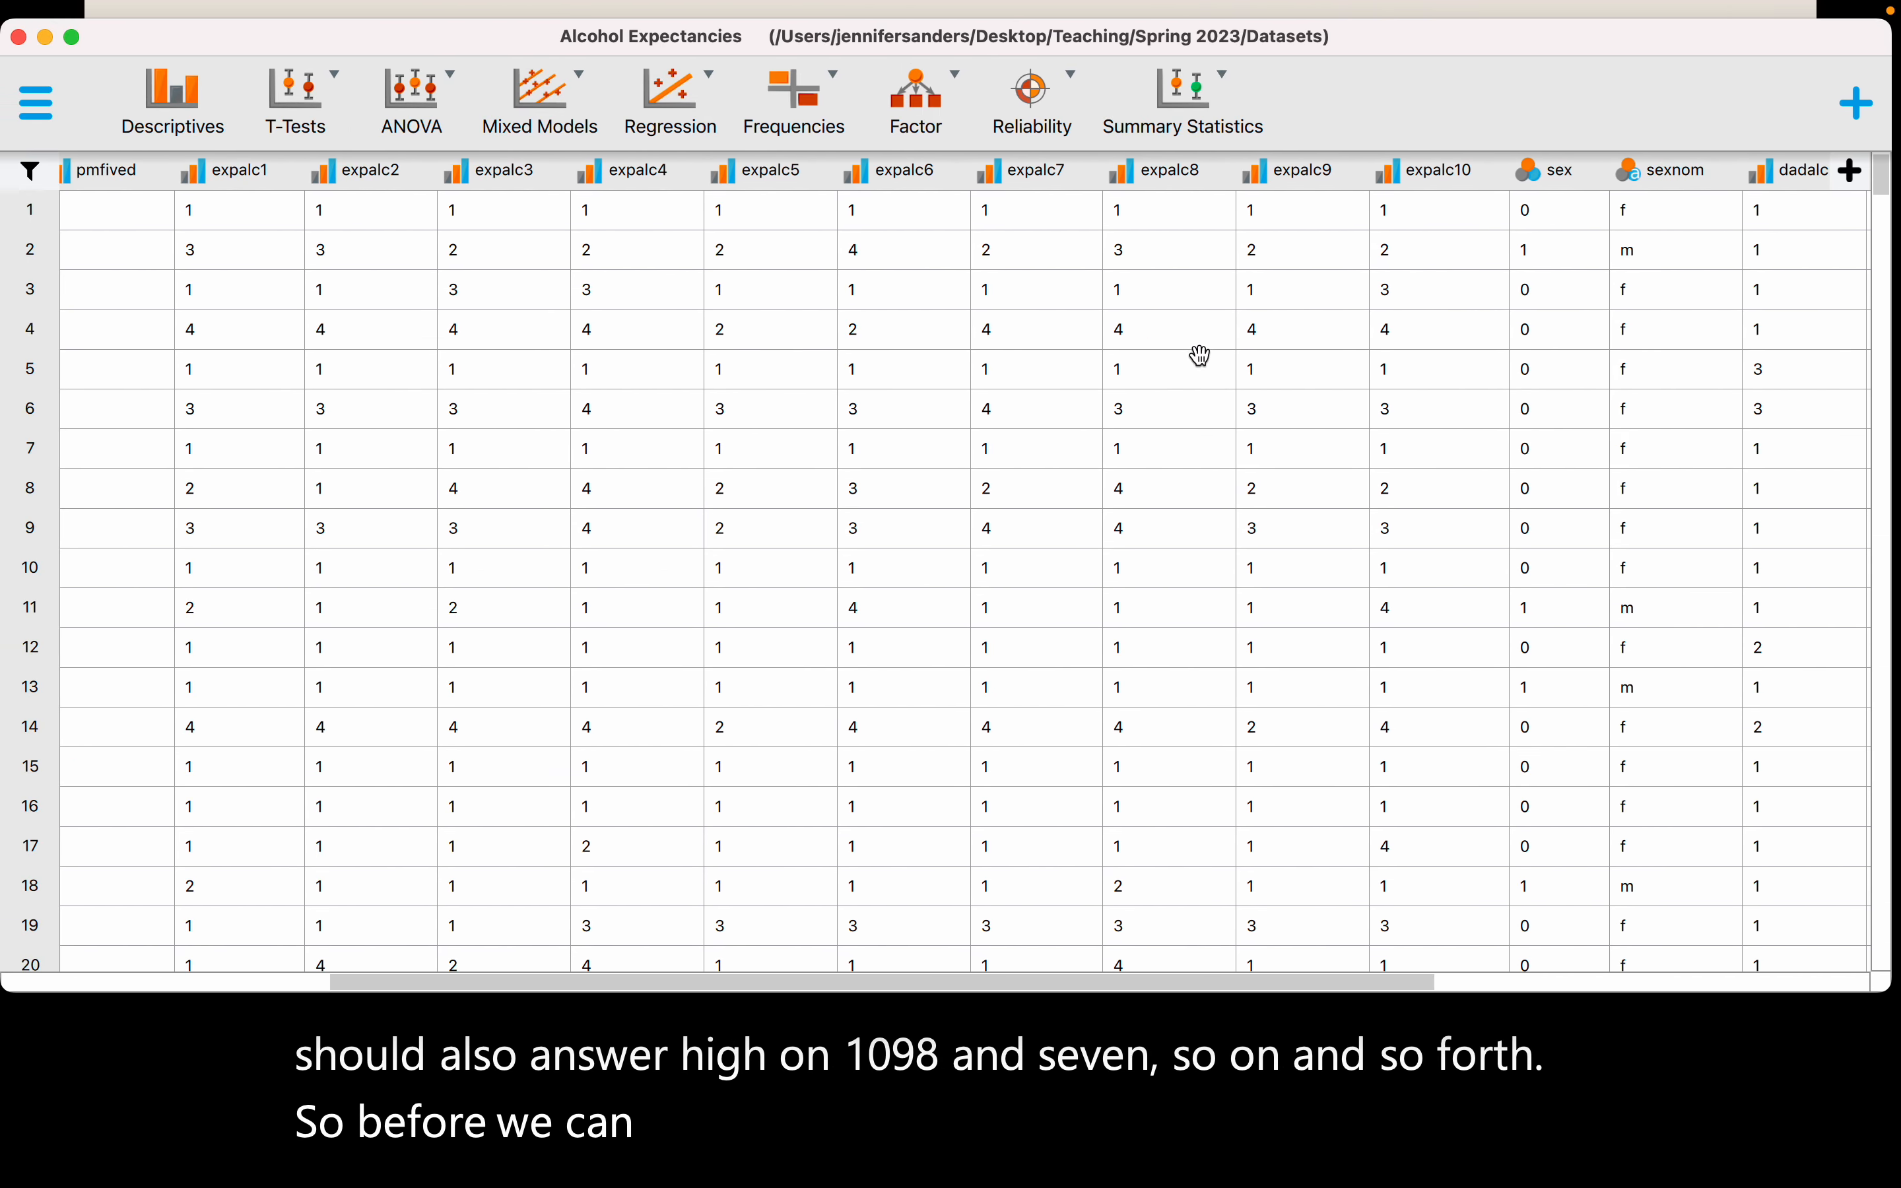
scroll(1259, 365, "right", 5)
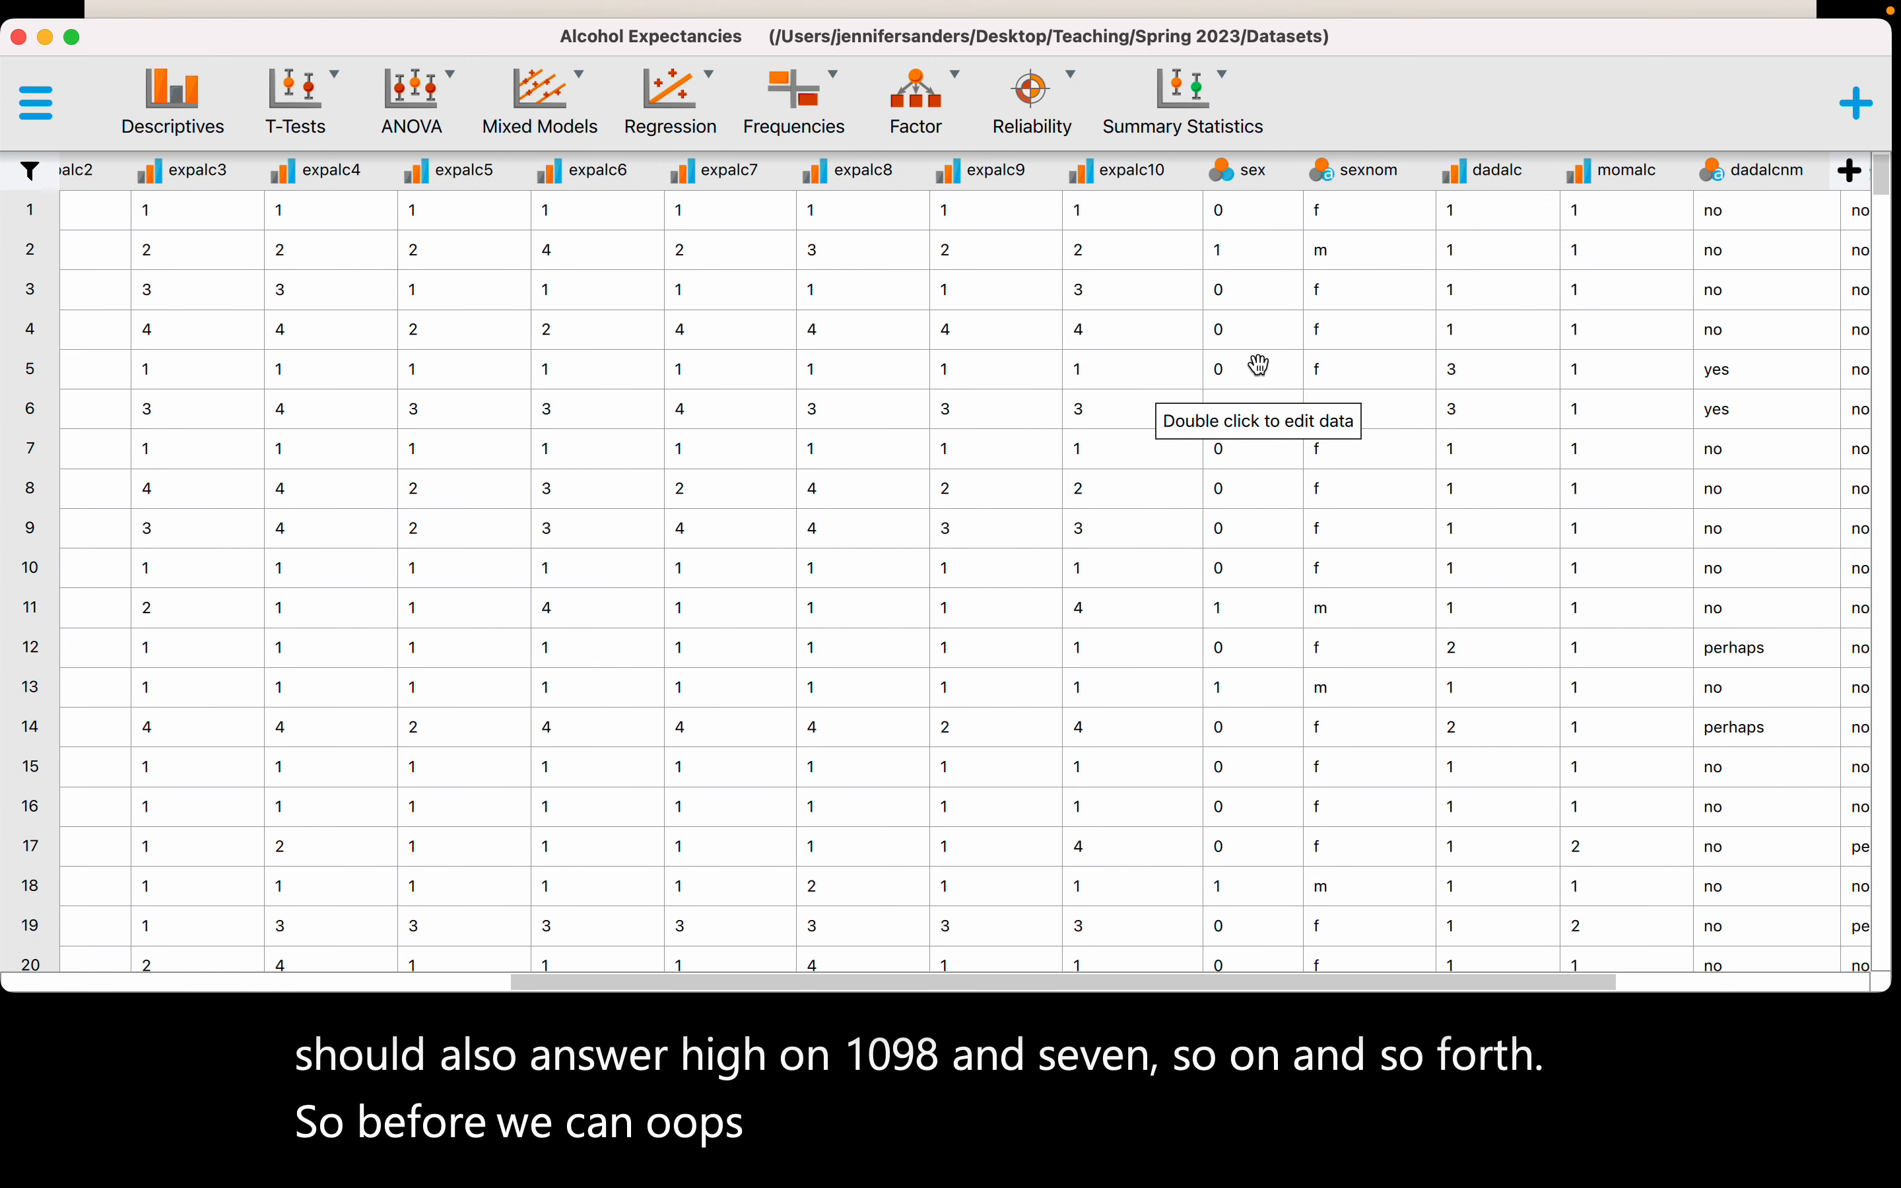
scroll(1259, 366, "right", 5)
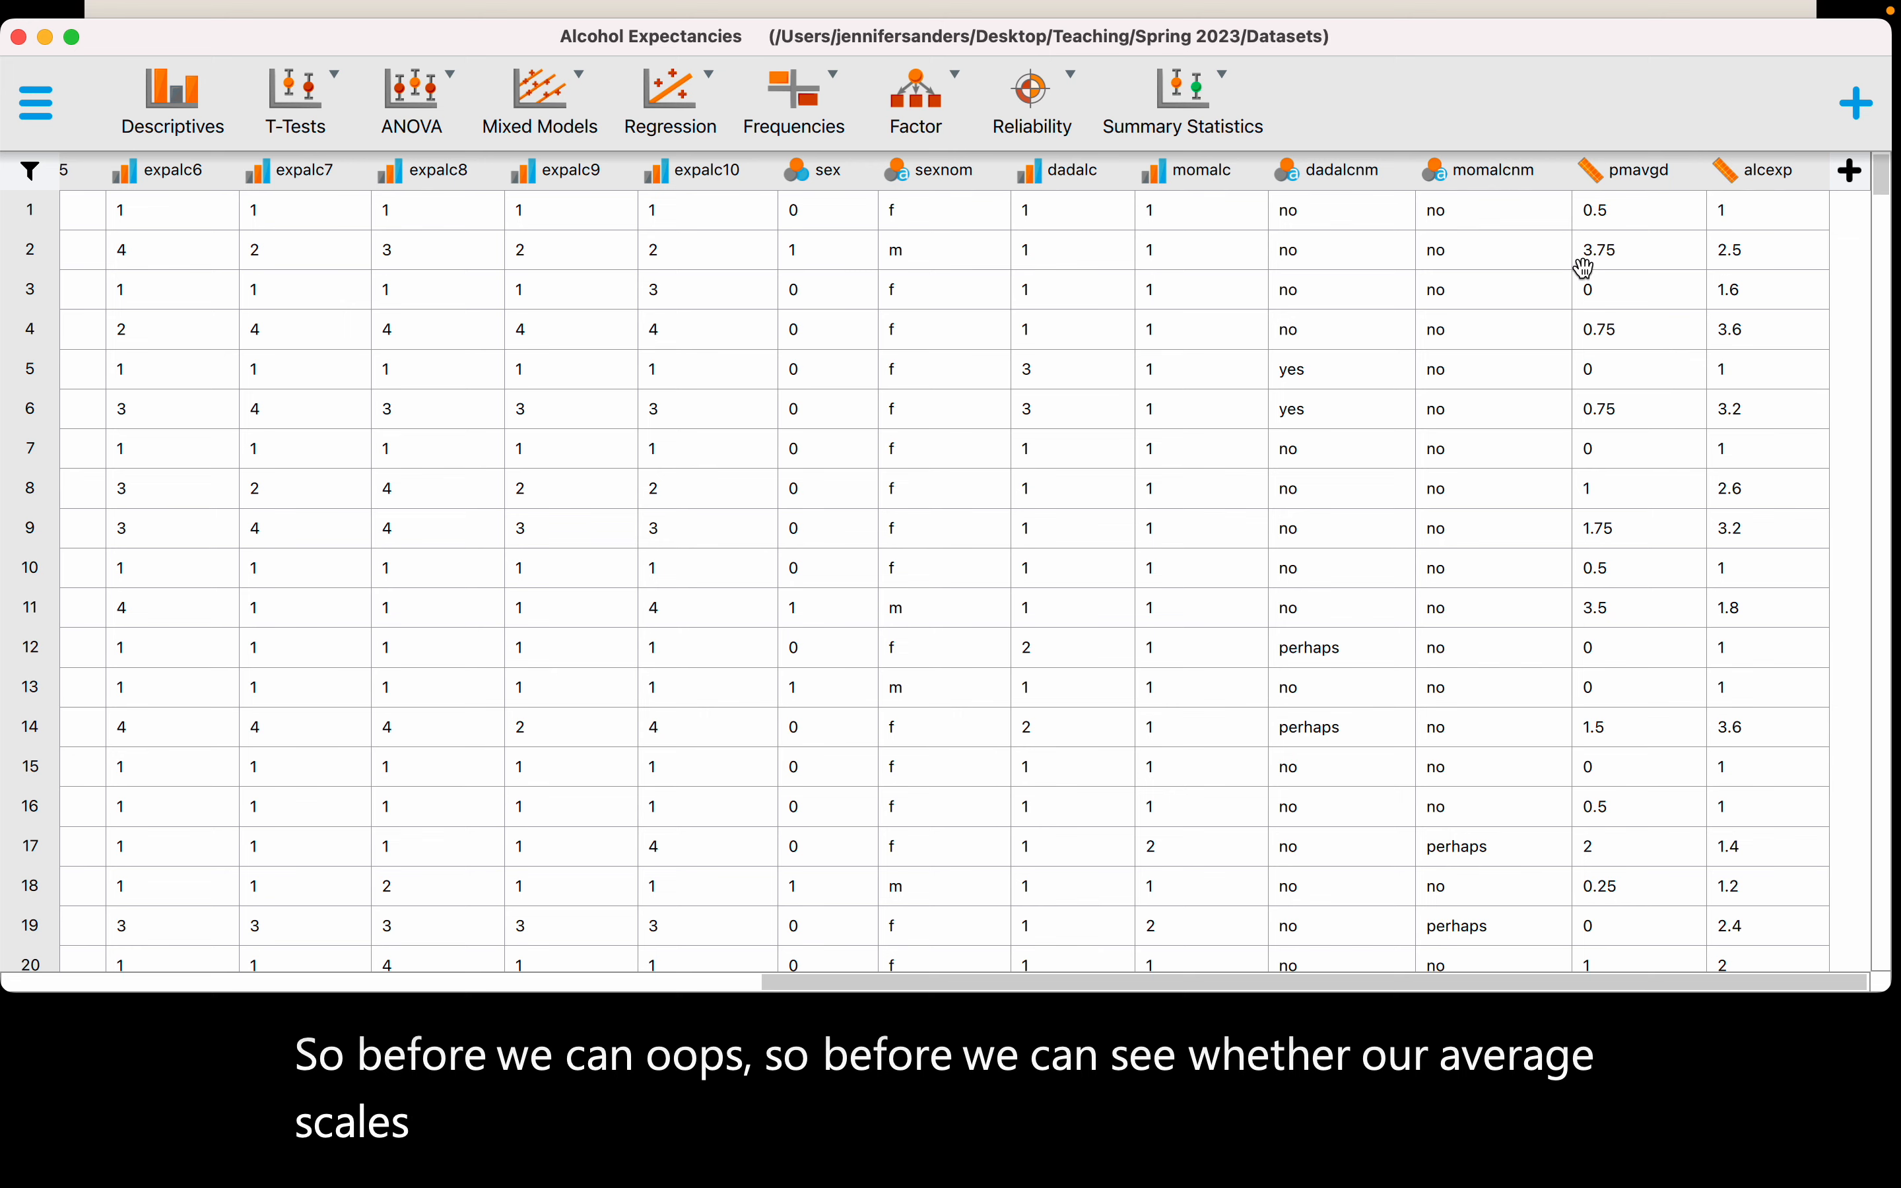
scroll(855, 441, "left", 5)
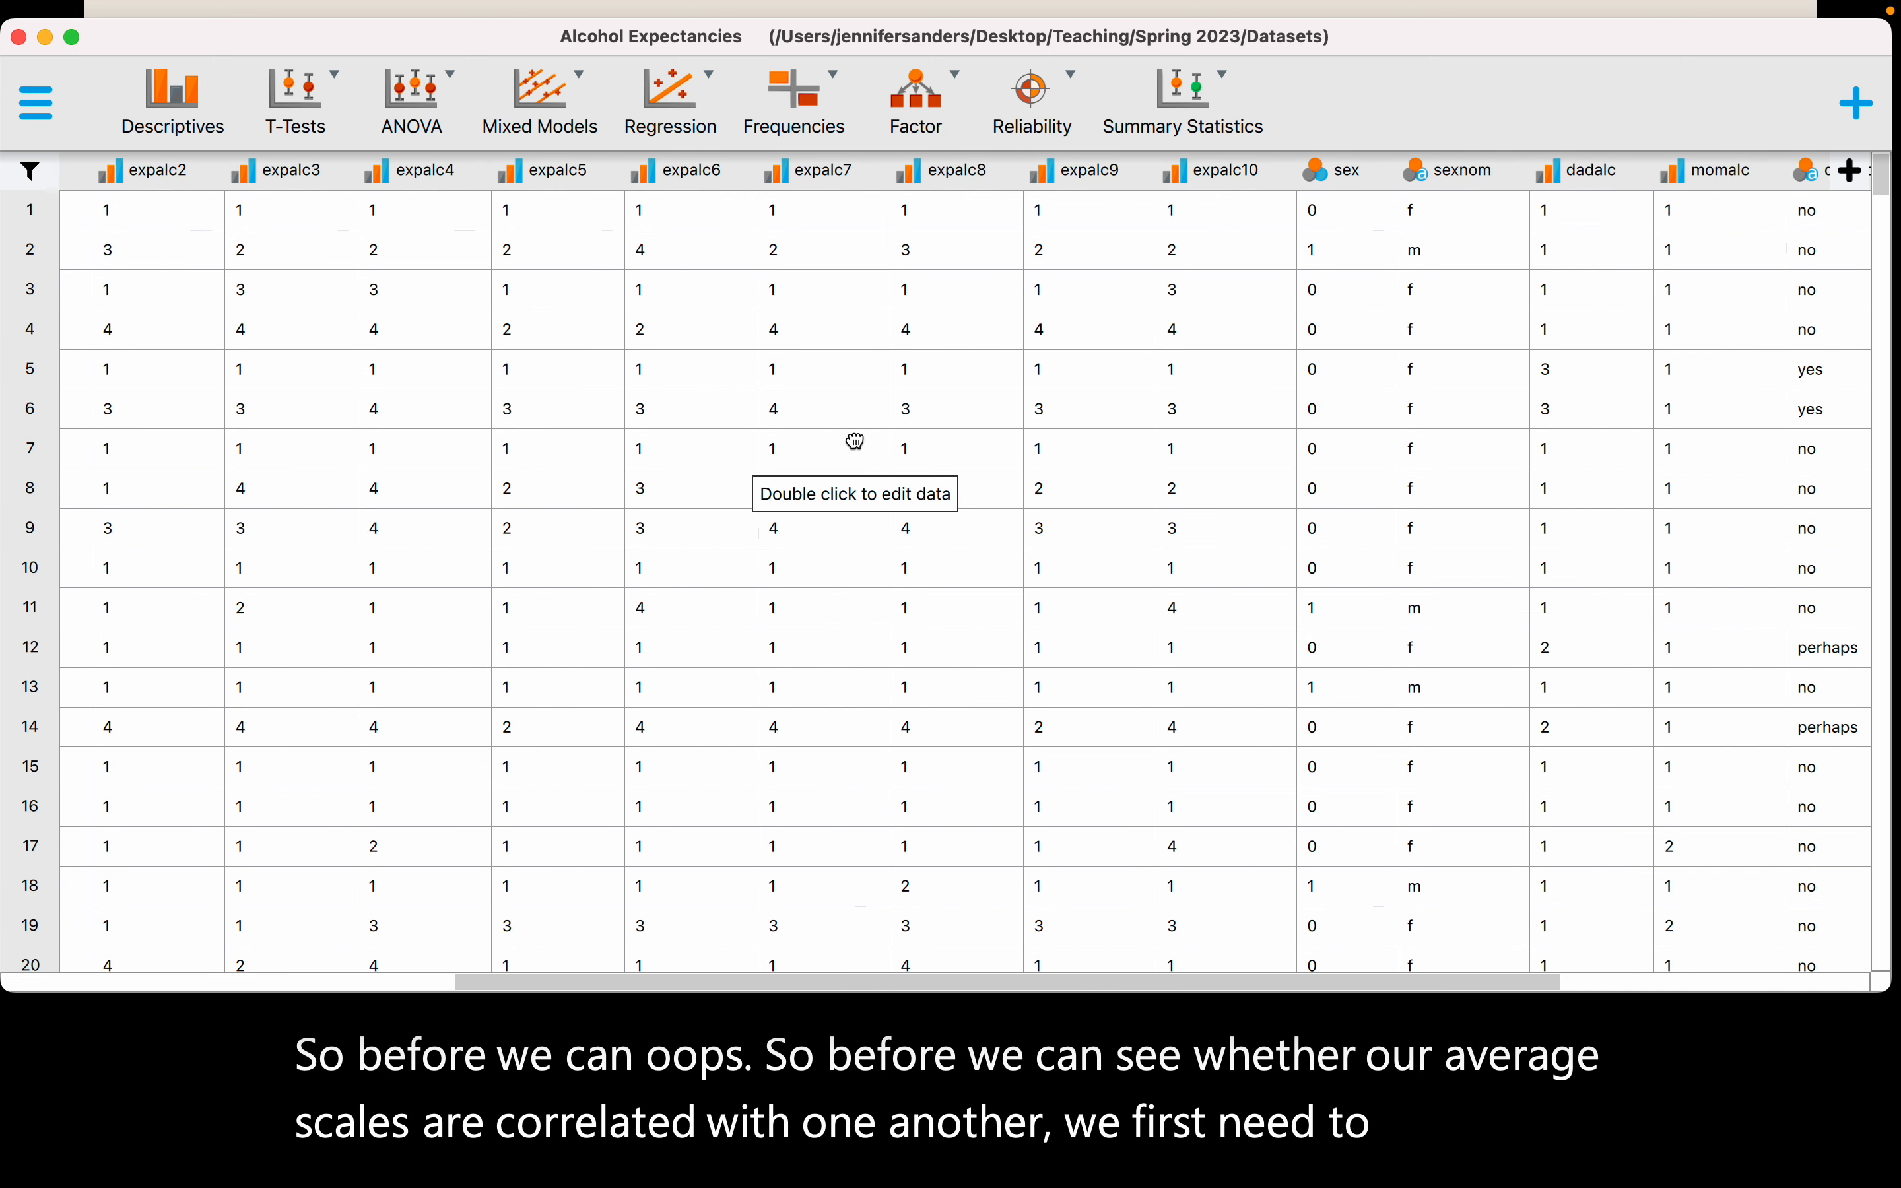
scroll(854, 440, "left", 6)
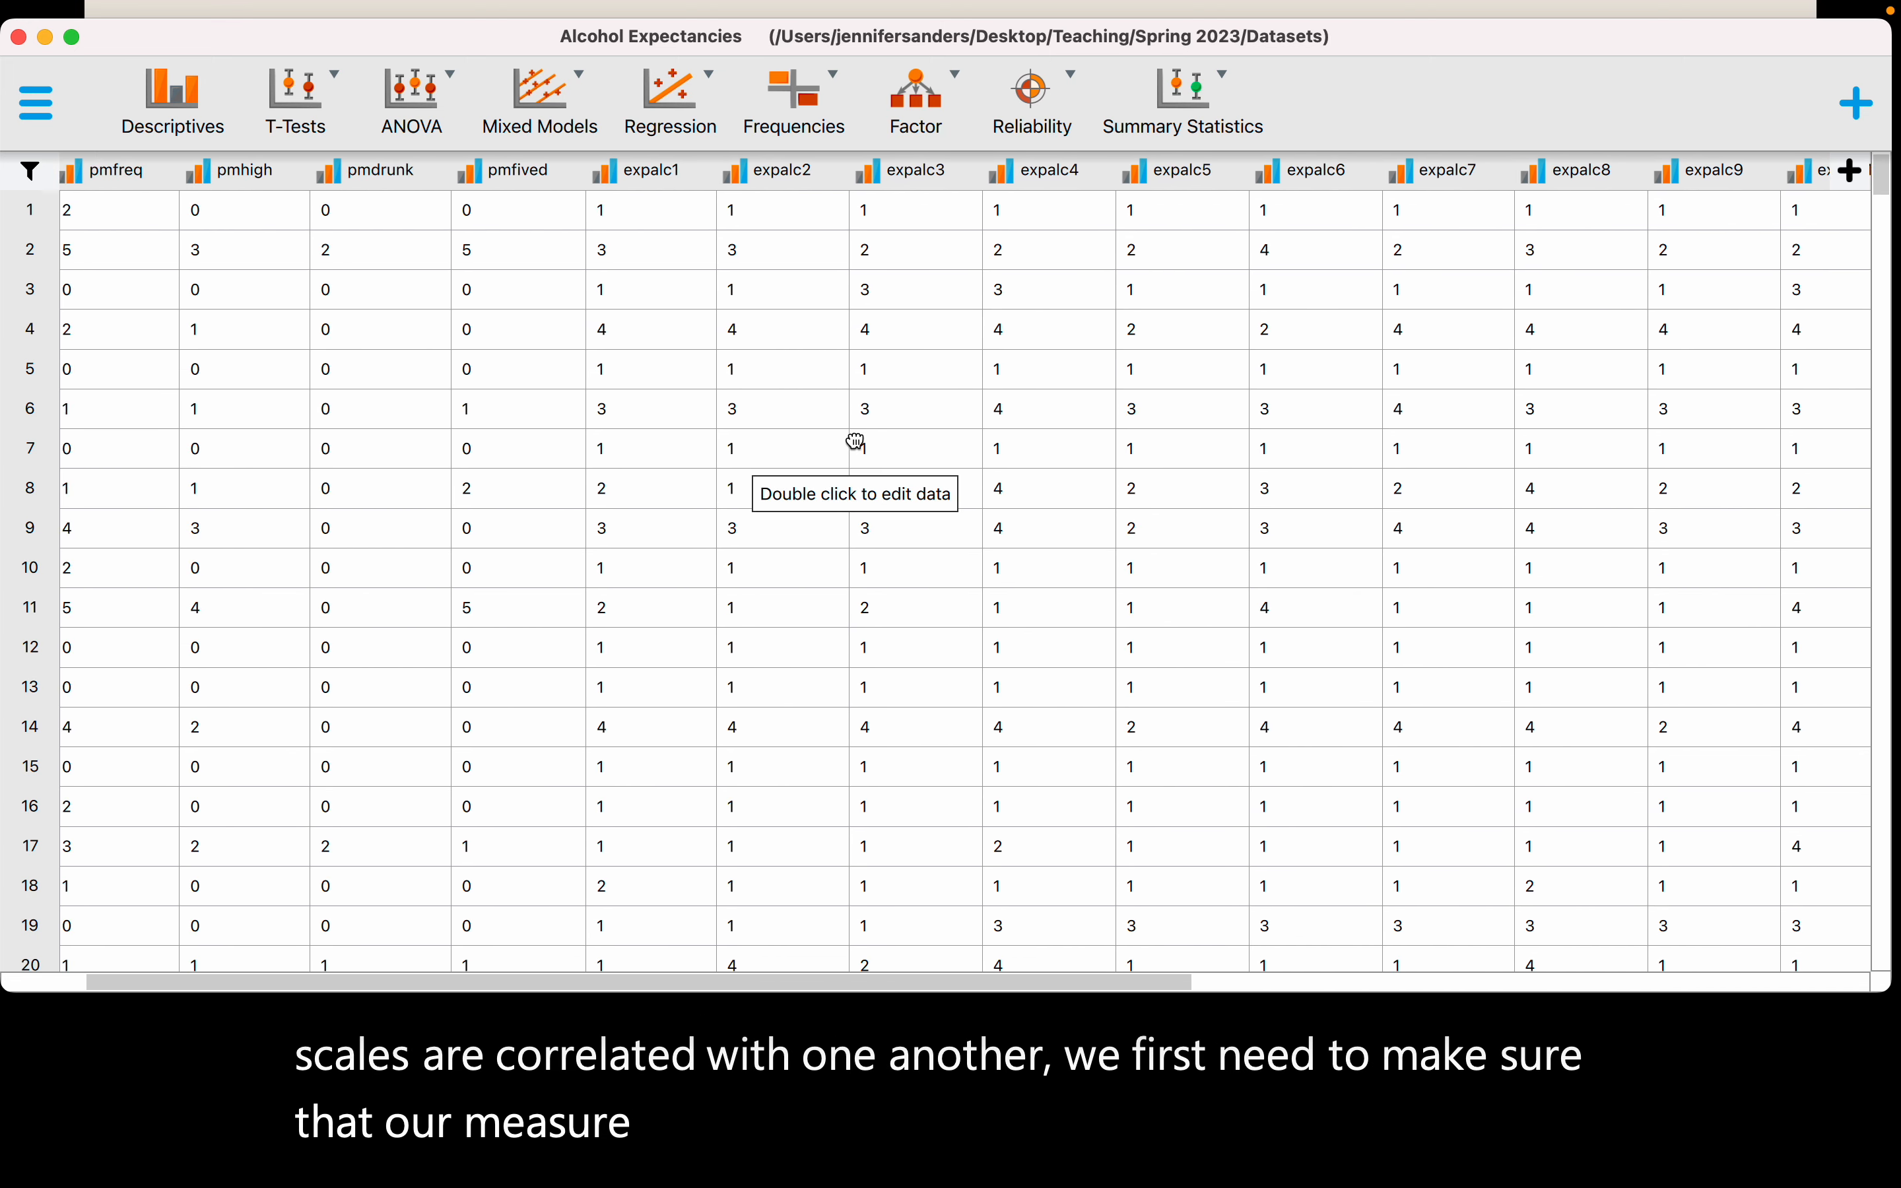
scroll(855, 441, "left", 2)
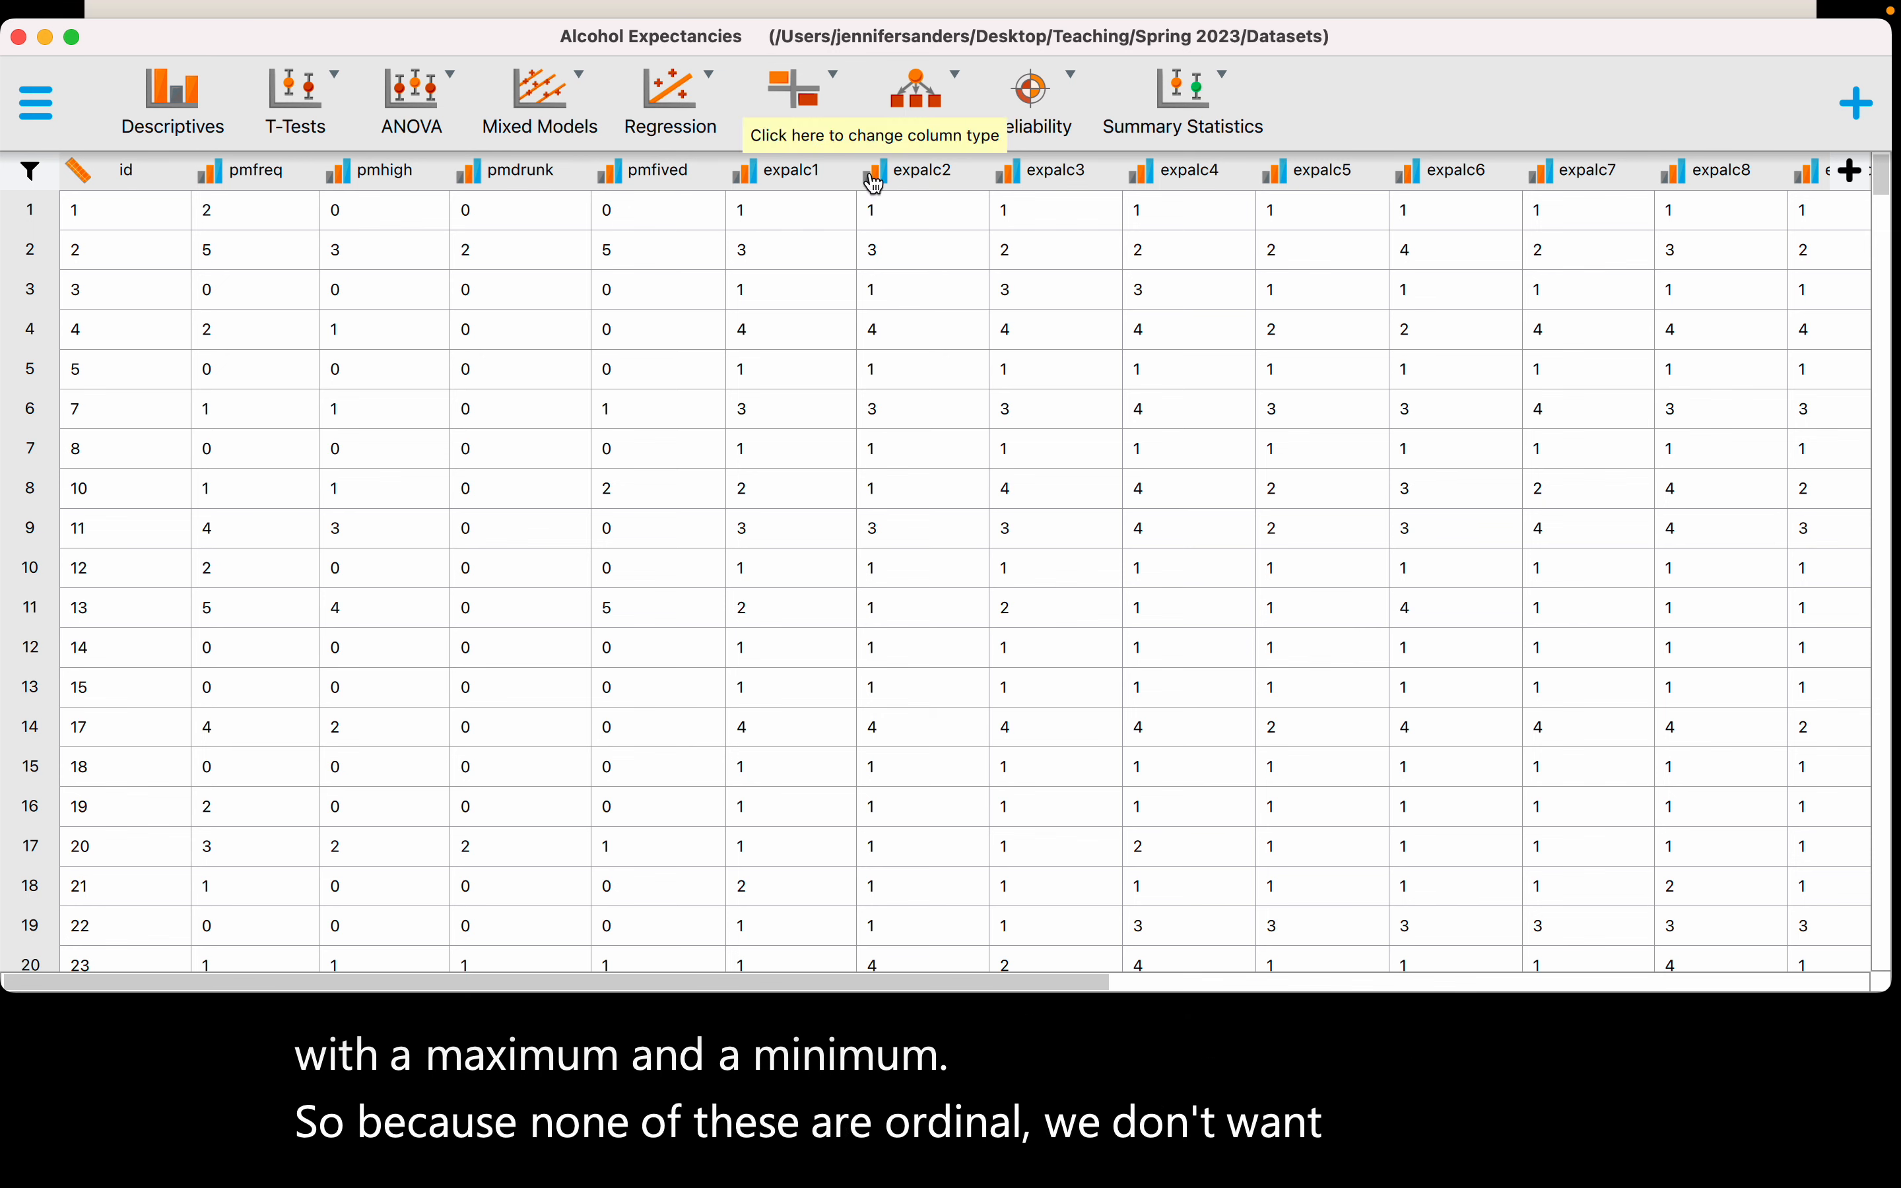
Step: Change the column type of the drinking items pmfreq, pmhigh, pmdrunk and pmfived to Scale
left_click(208, 172)
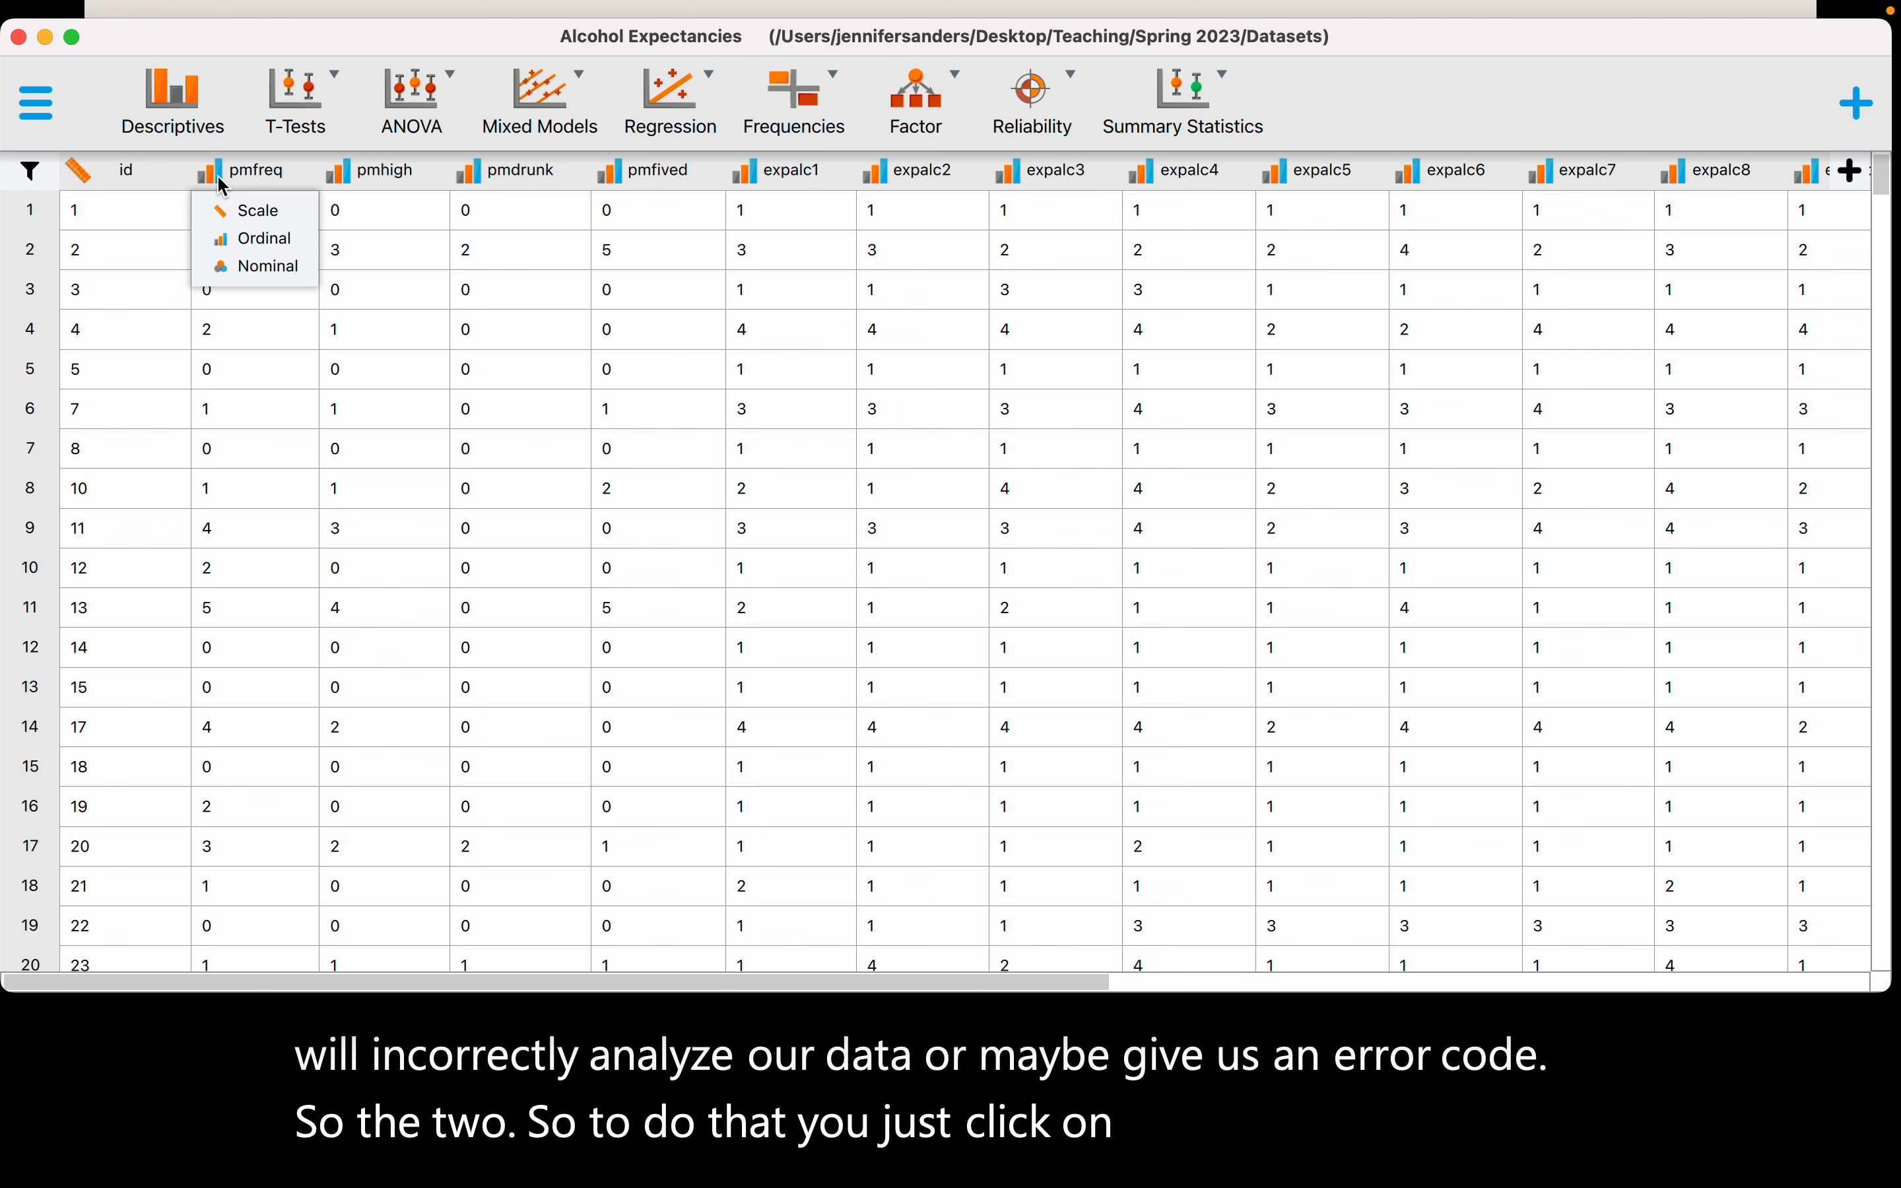
left_click(229, 210)
left_click(358, 181)
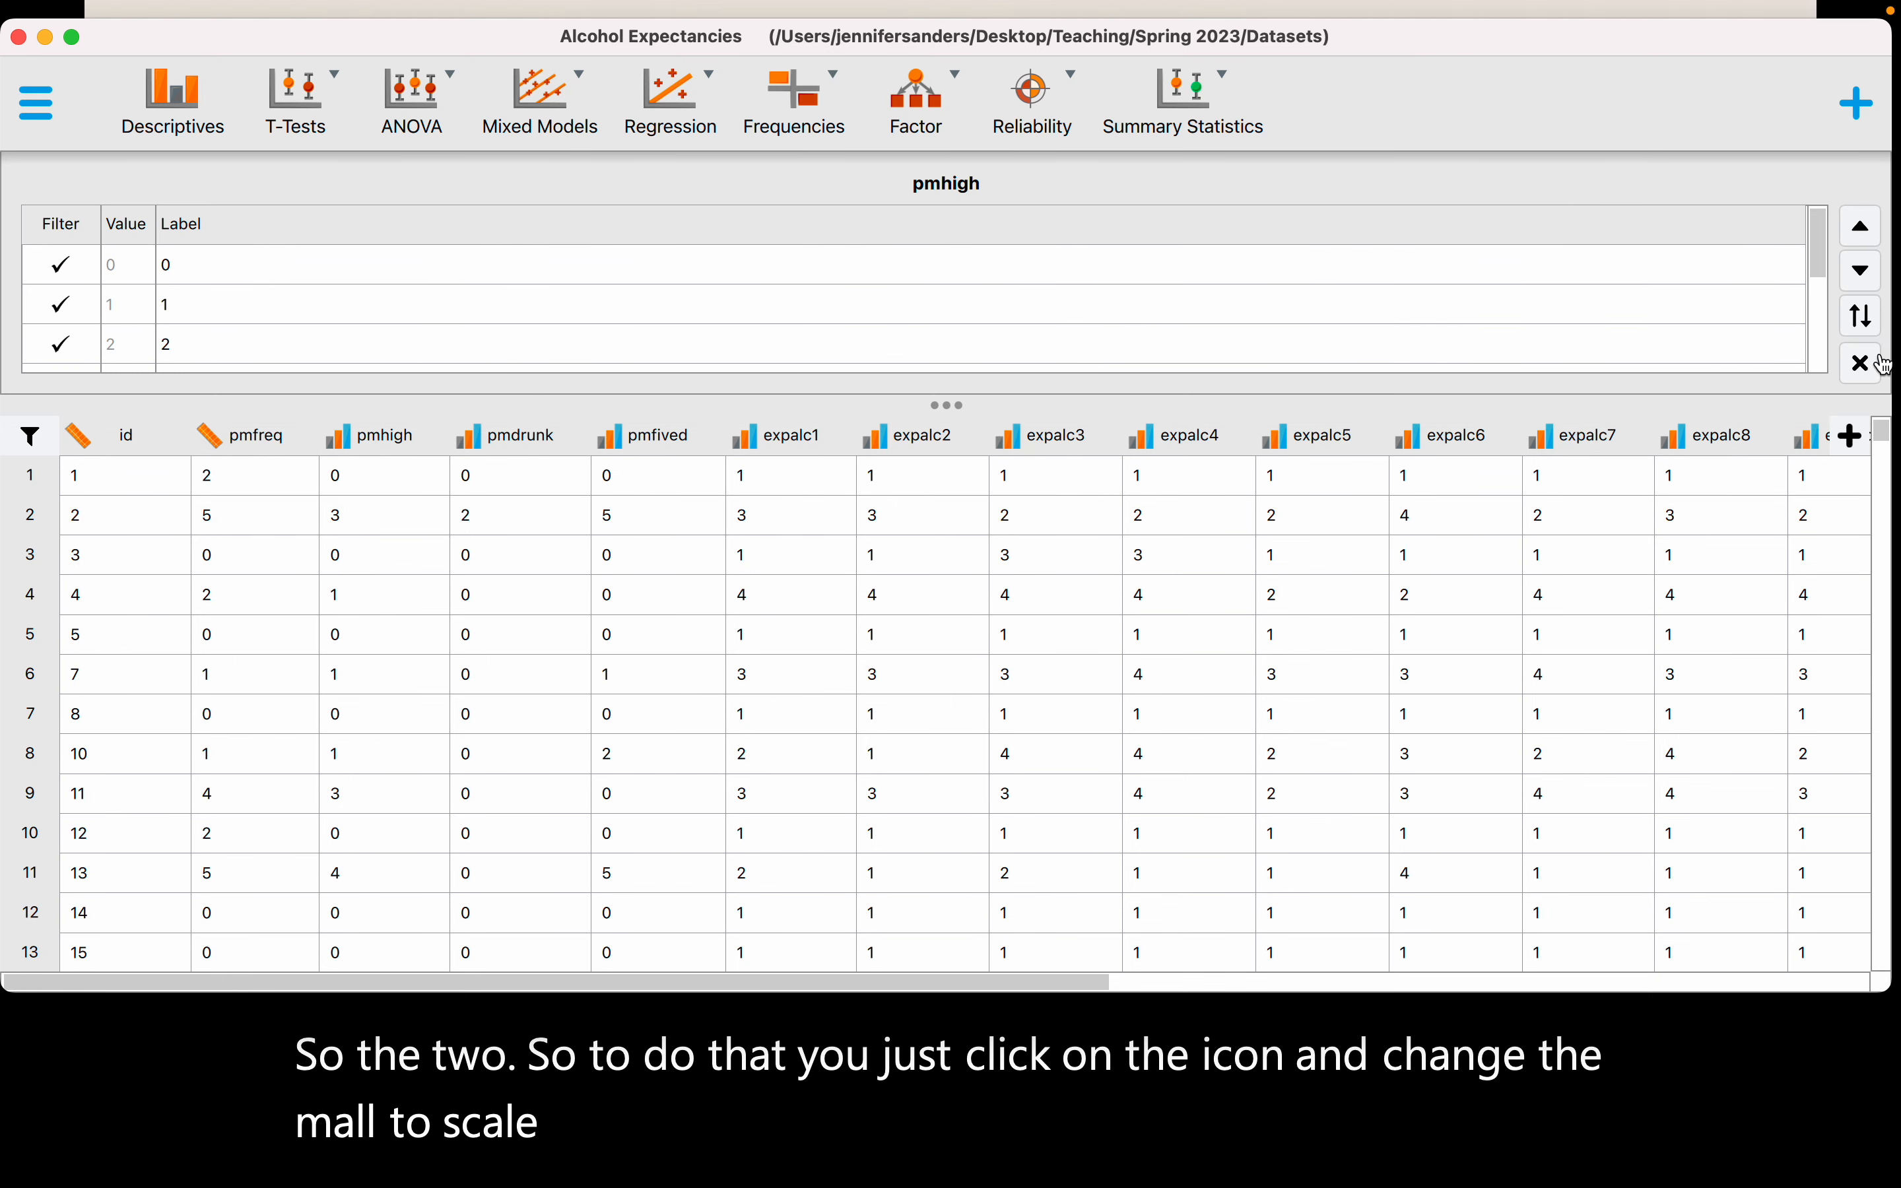
left_click(1877, 363)
left_click(343, 172)
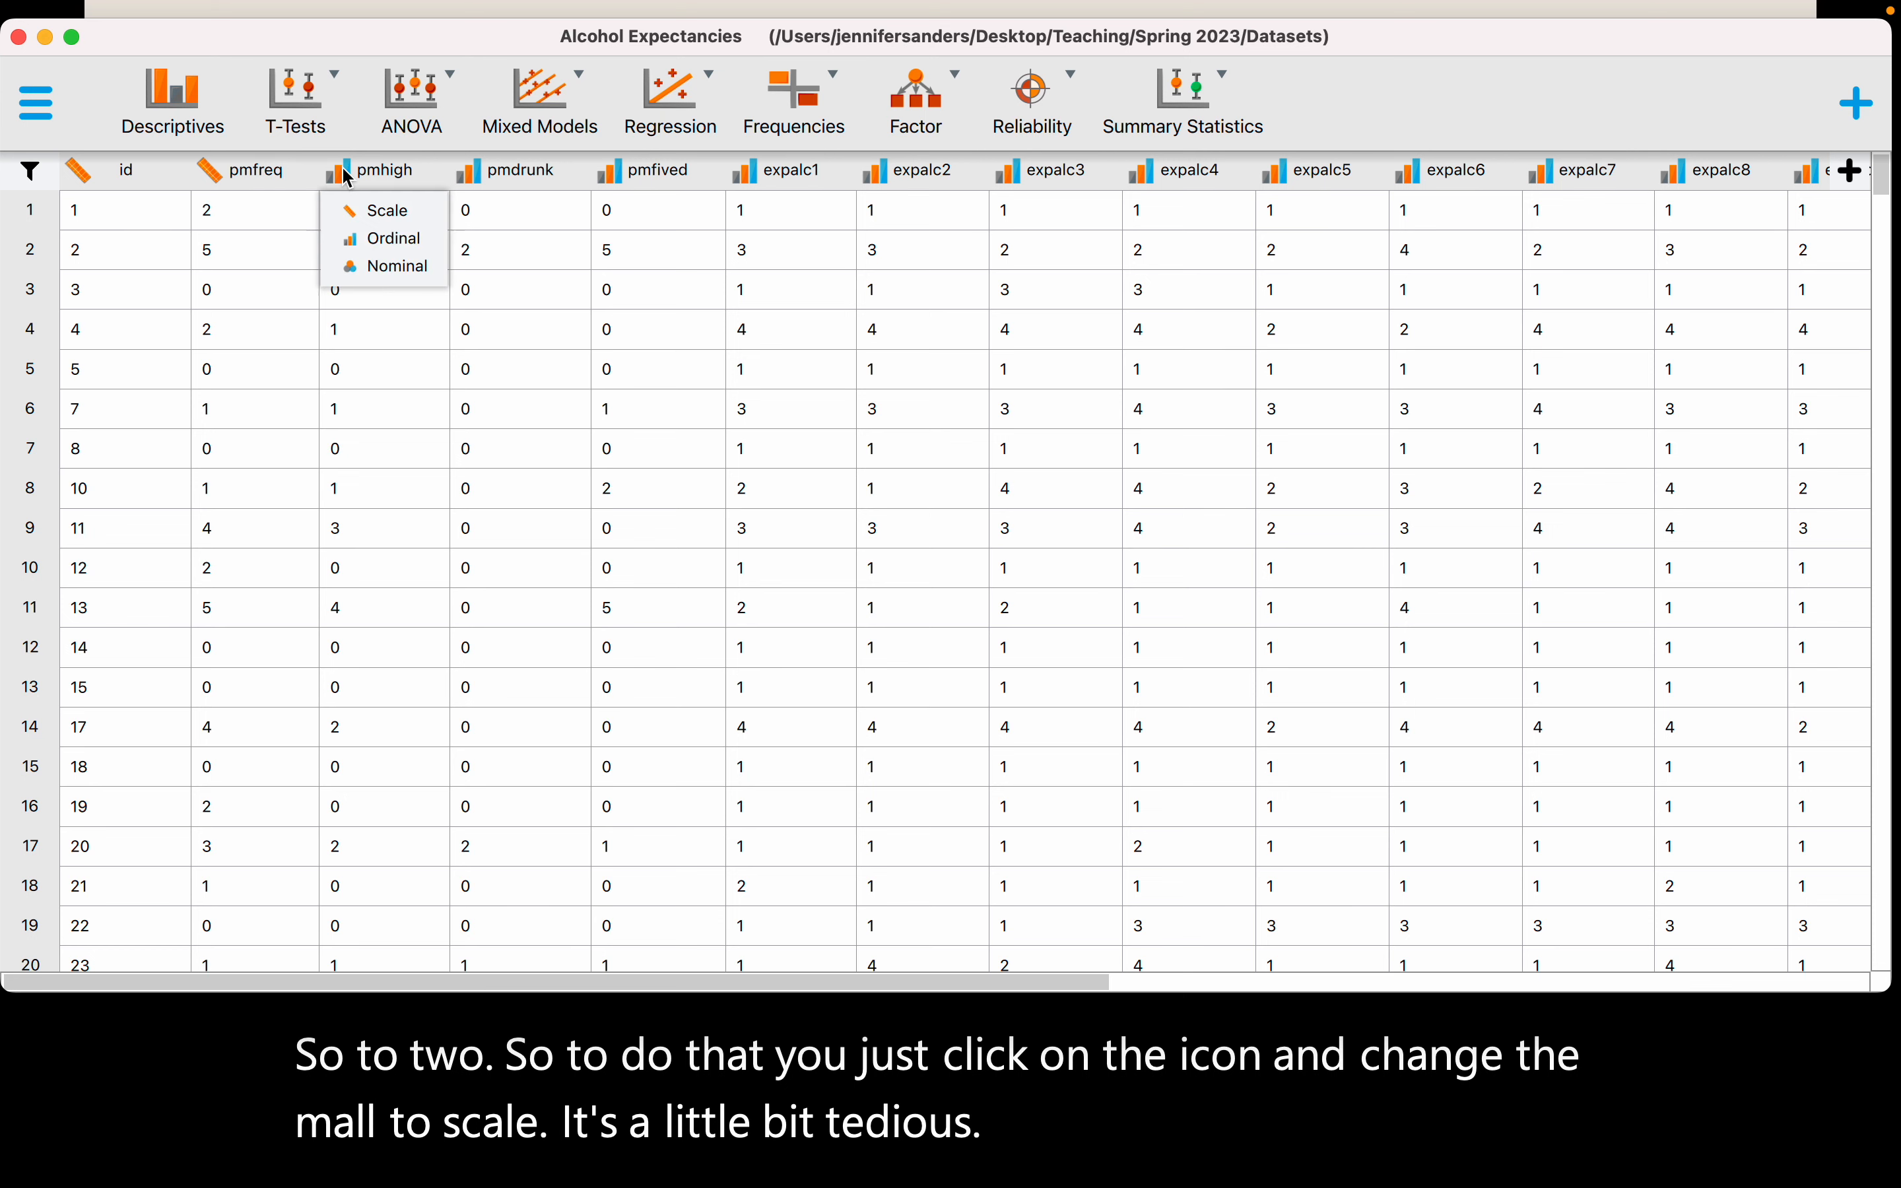
left_click(381, 211)
left_click(471, 189)
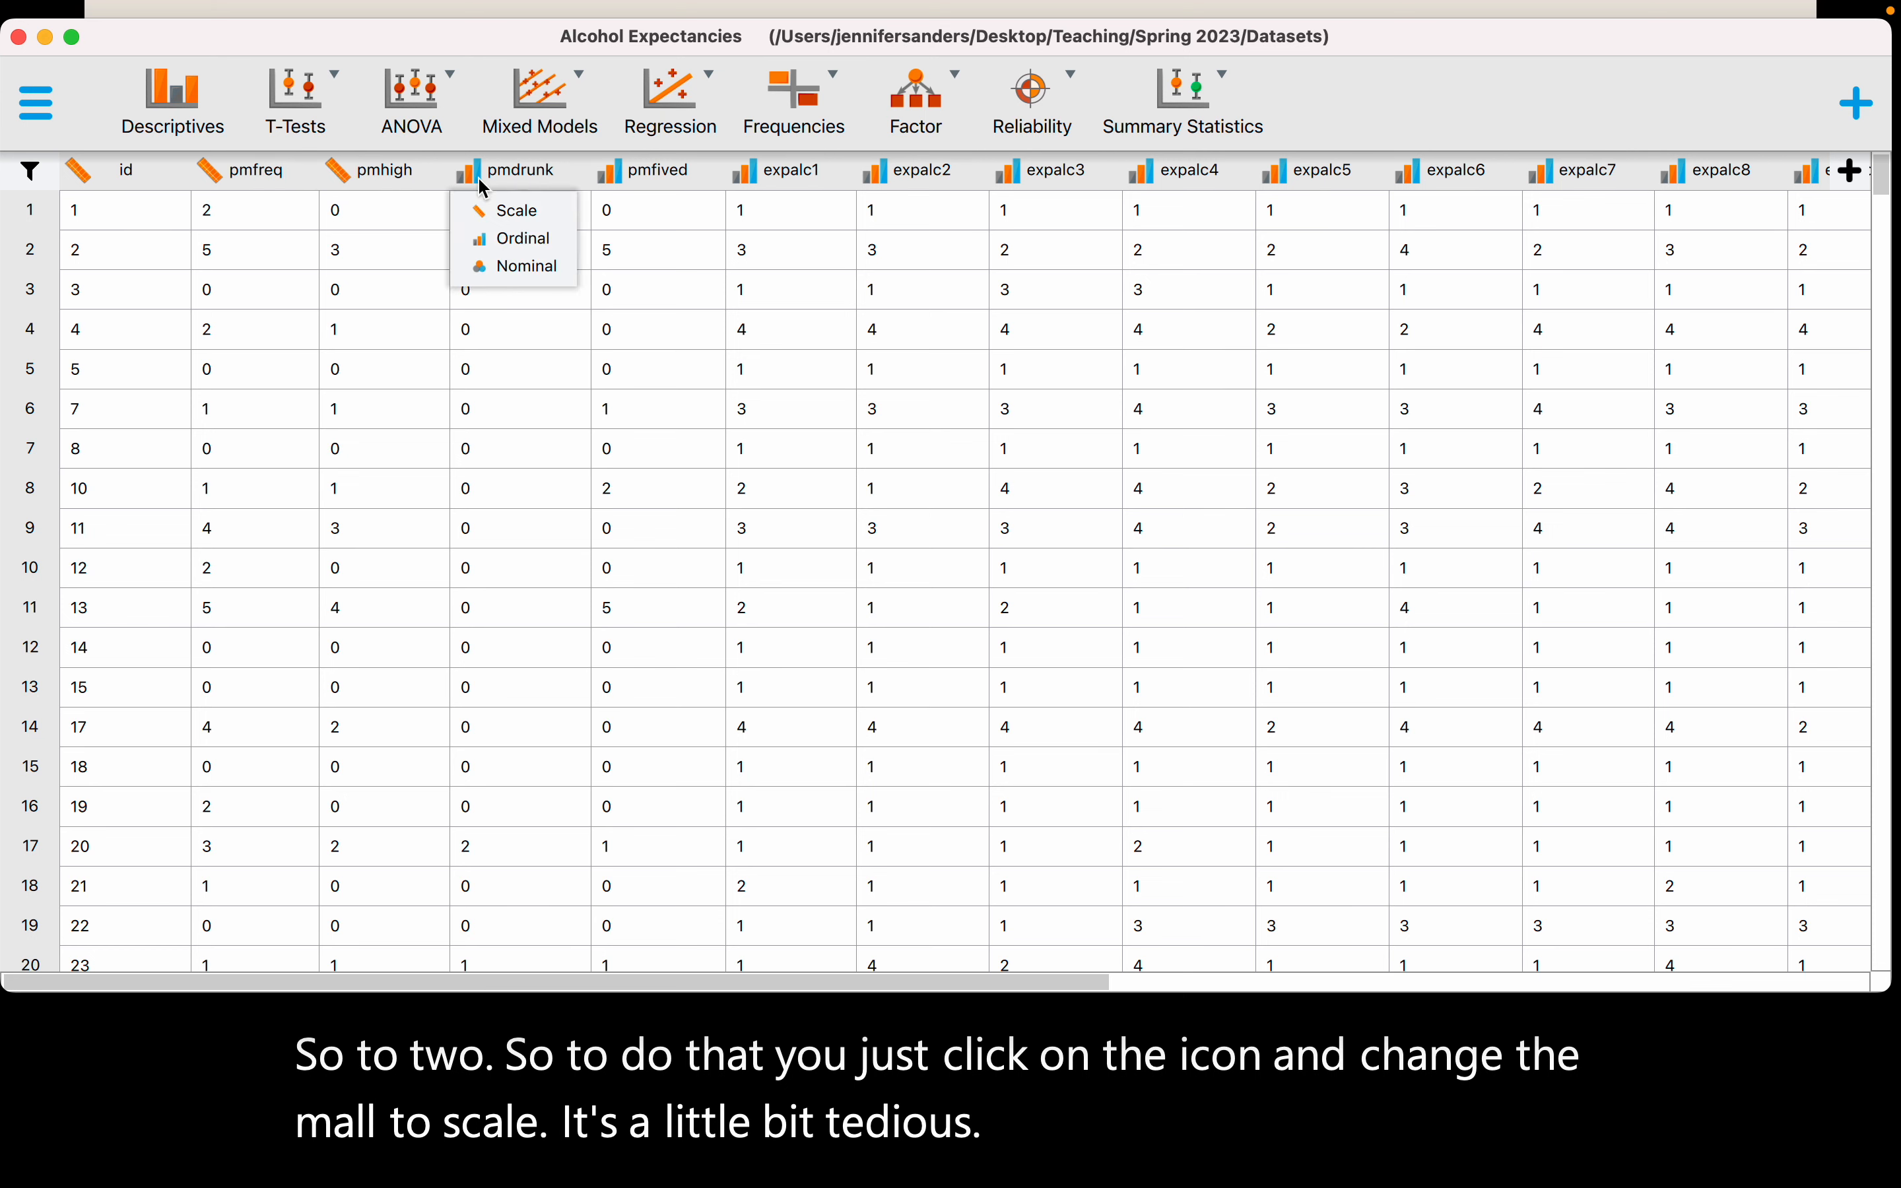
left_click(517, 209)
left_click(613, 174)
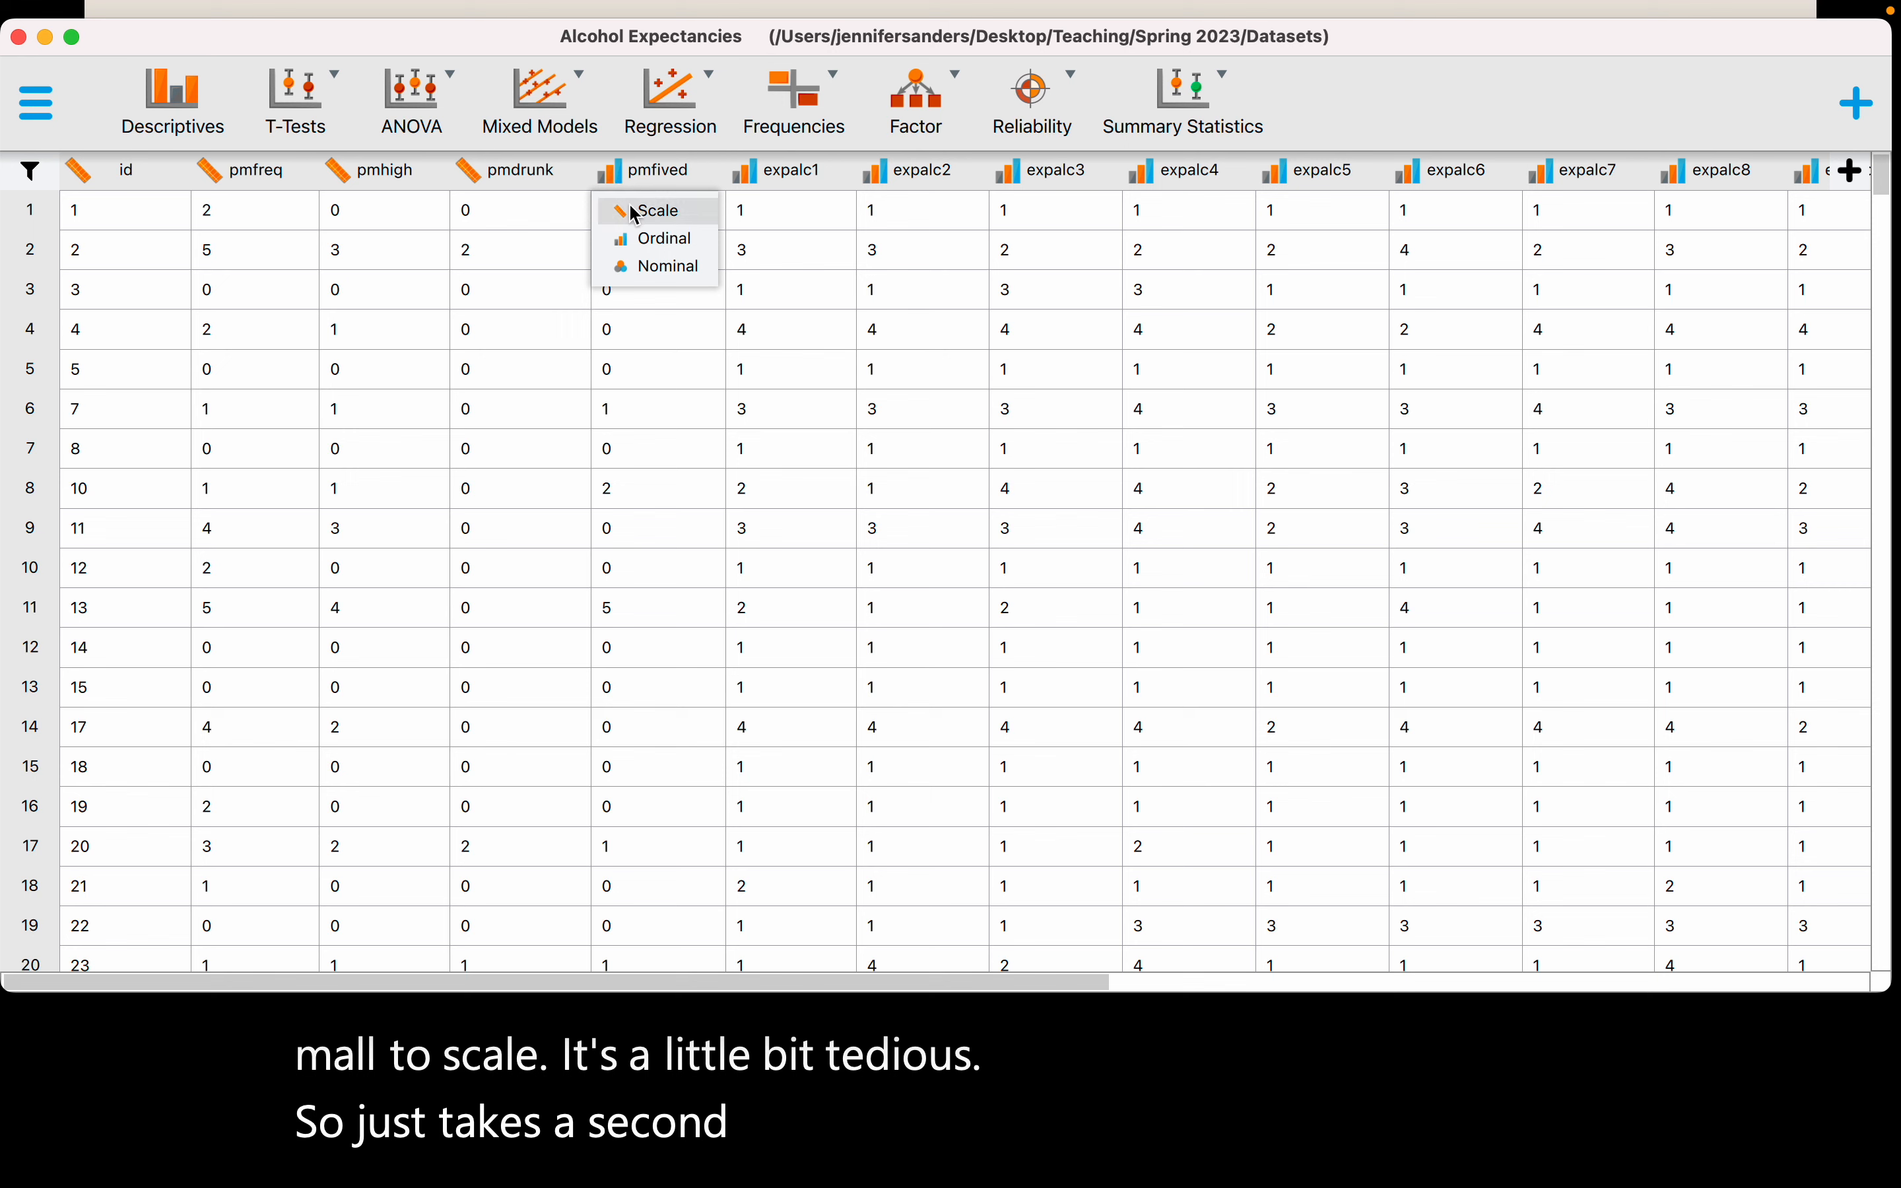
left_click(632, 208)
Step: Change the column type of the expectancy items expalc1, expalc2, expalc3 and expalc4 to Scale
left_click(747, 174)
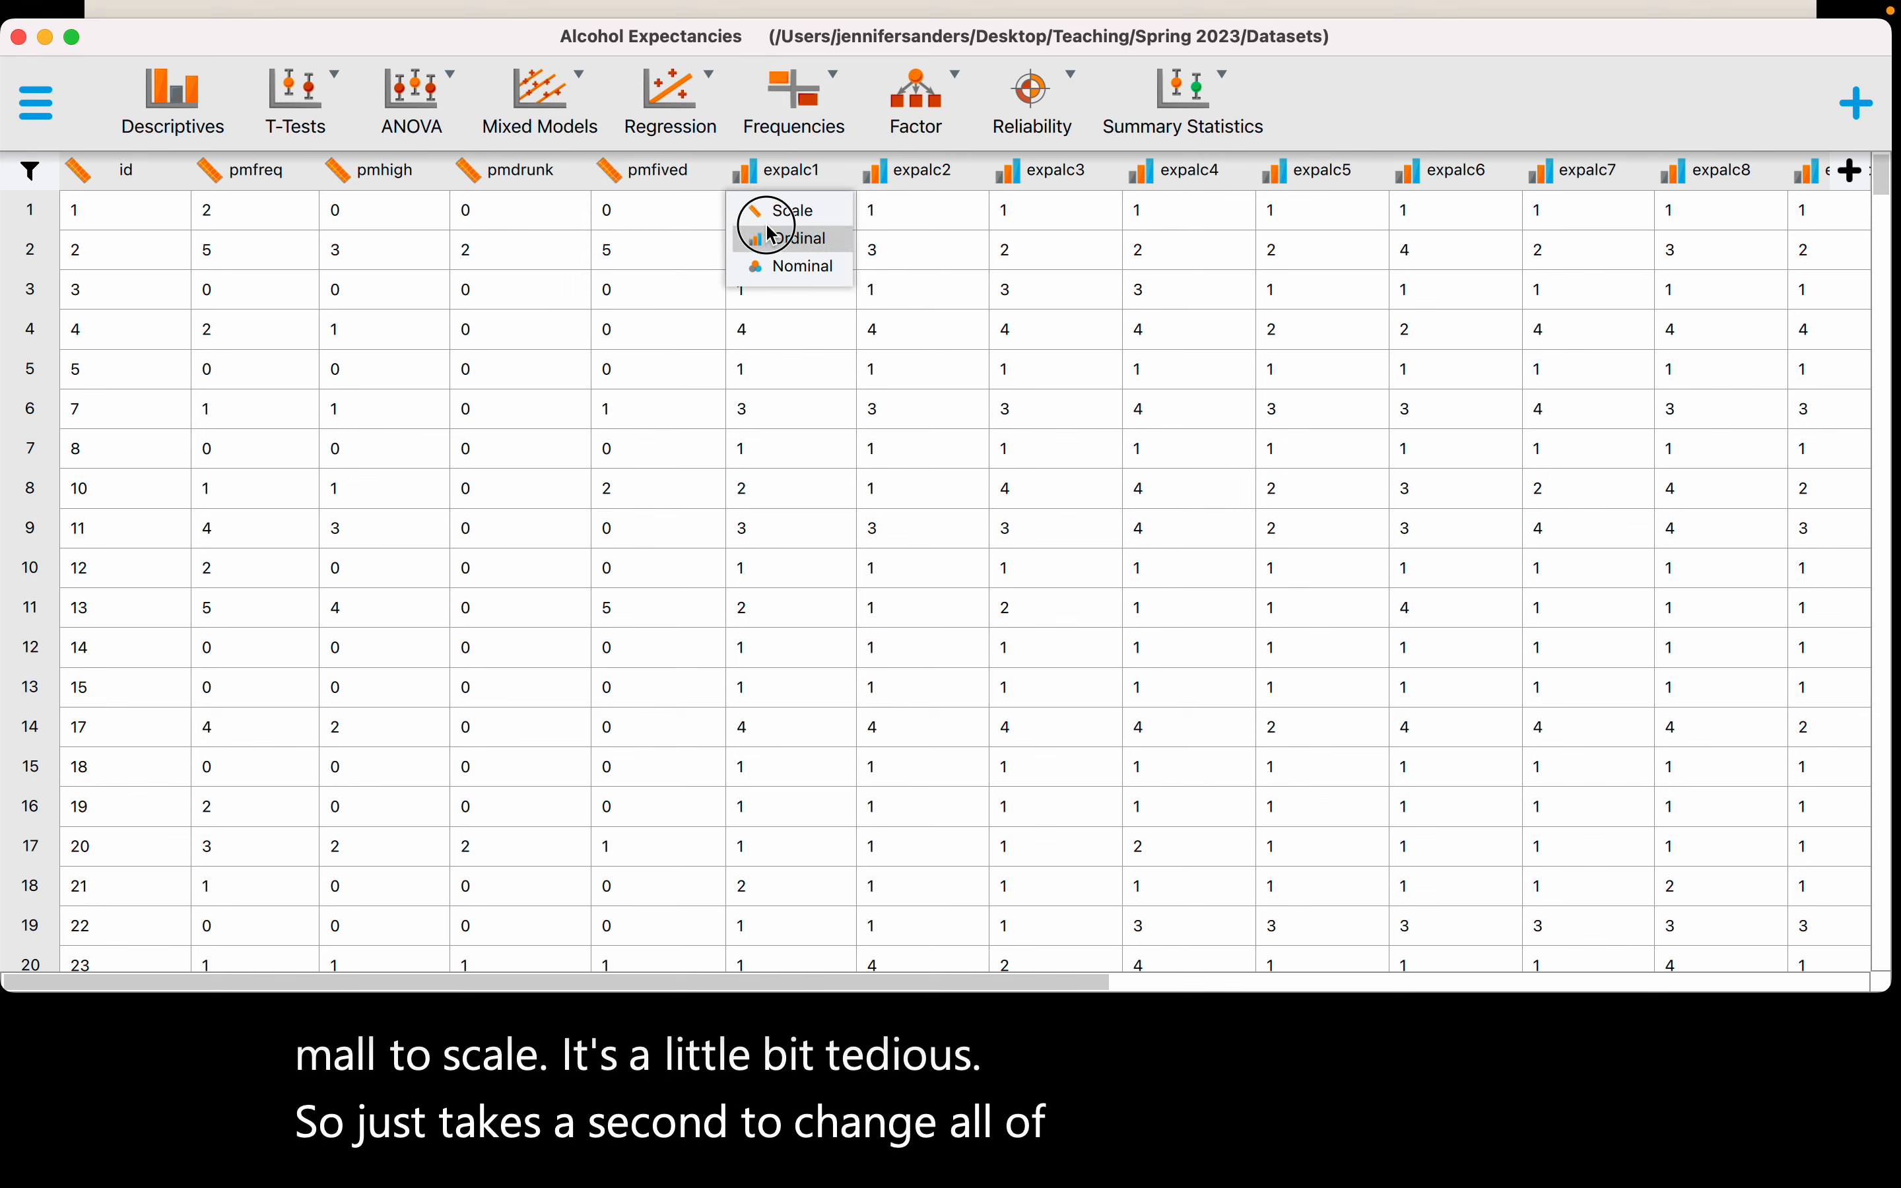
left_click(768, 210)
left_click(873, 175)
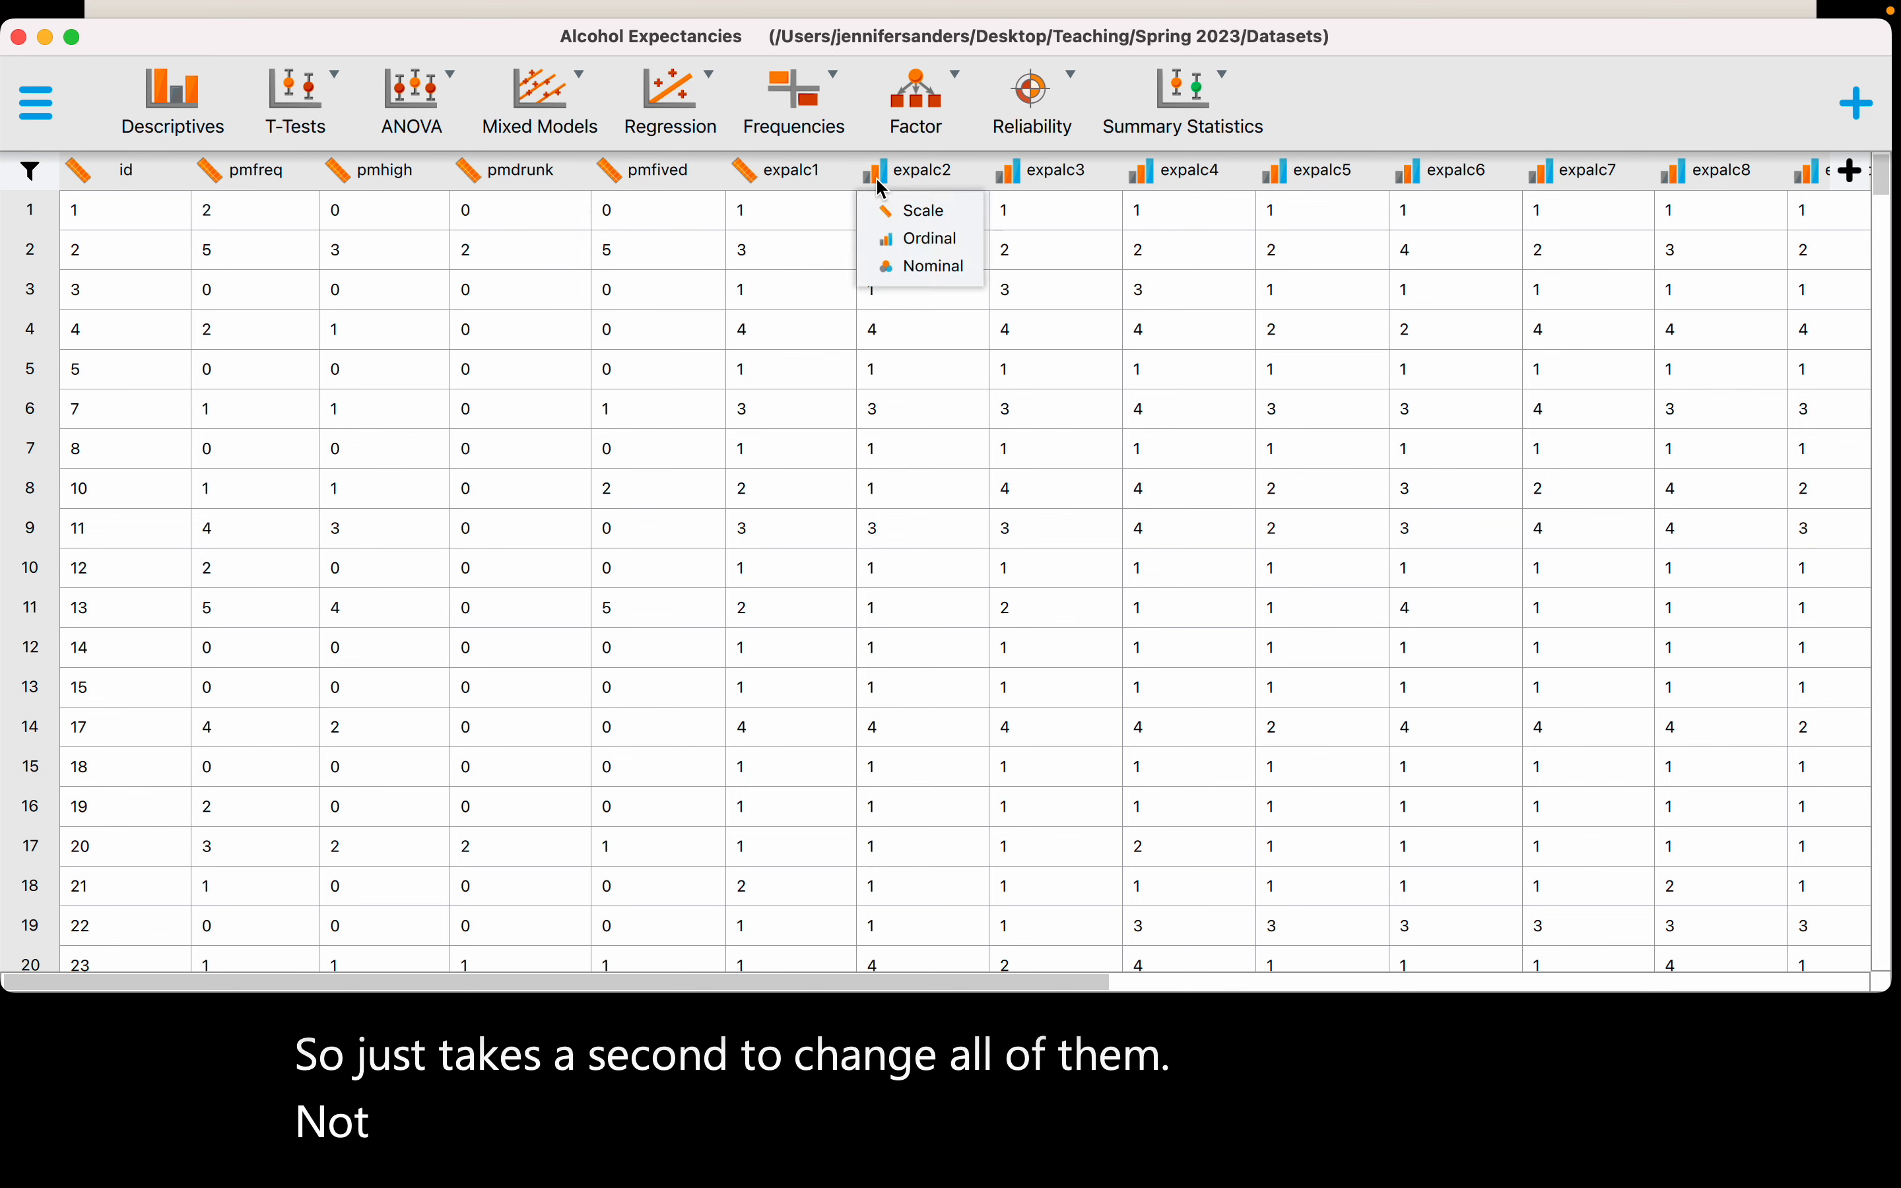
left_click(931, 206)
left_click(1012, 189)
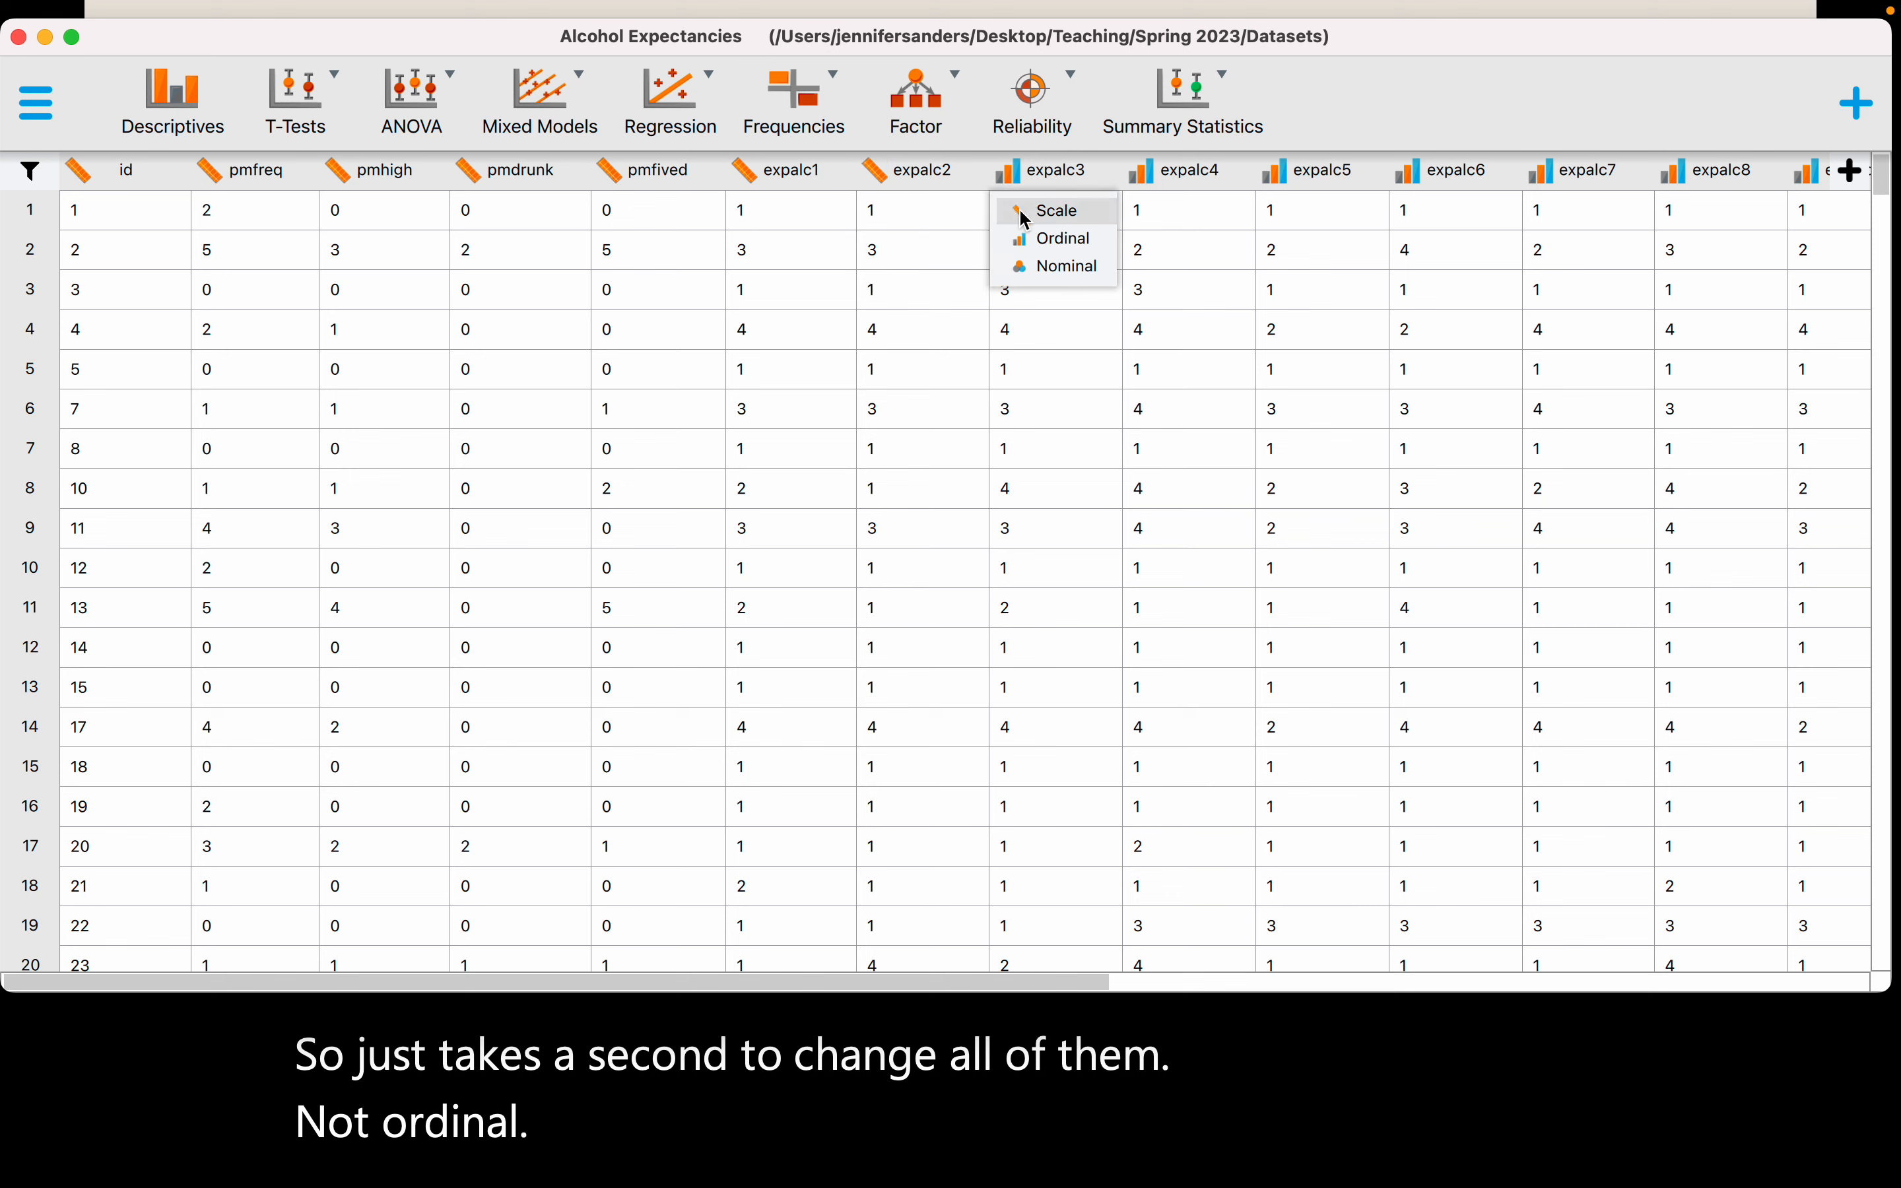
left_click(1017, 208)
left_click(1140, 173)
left_click(1153, 211)
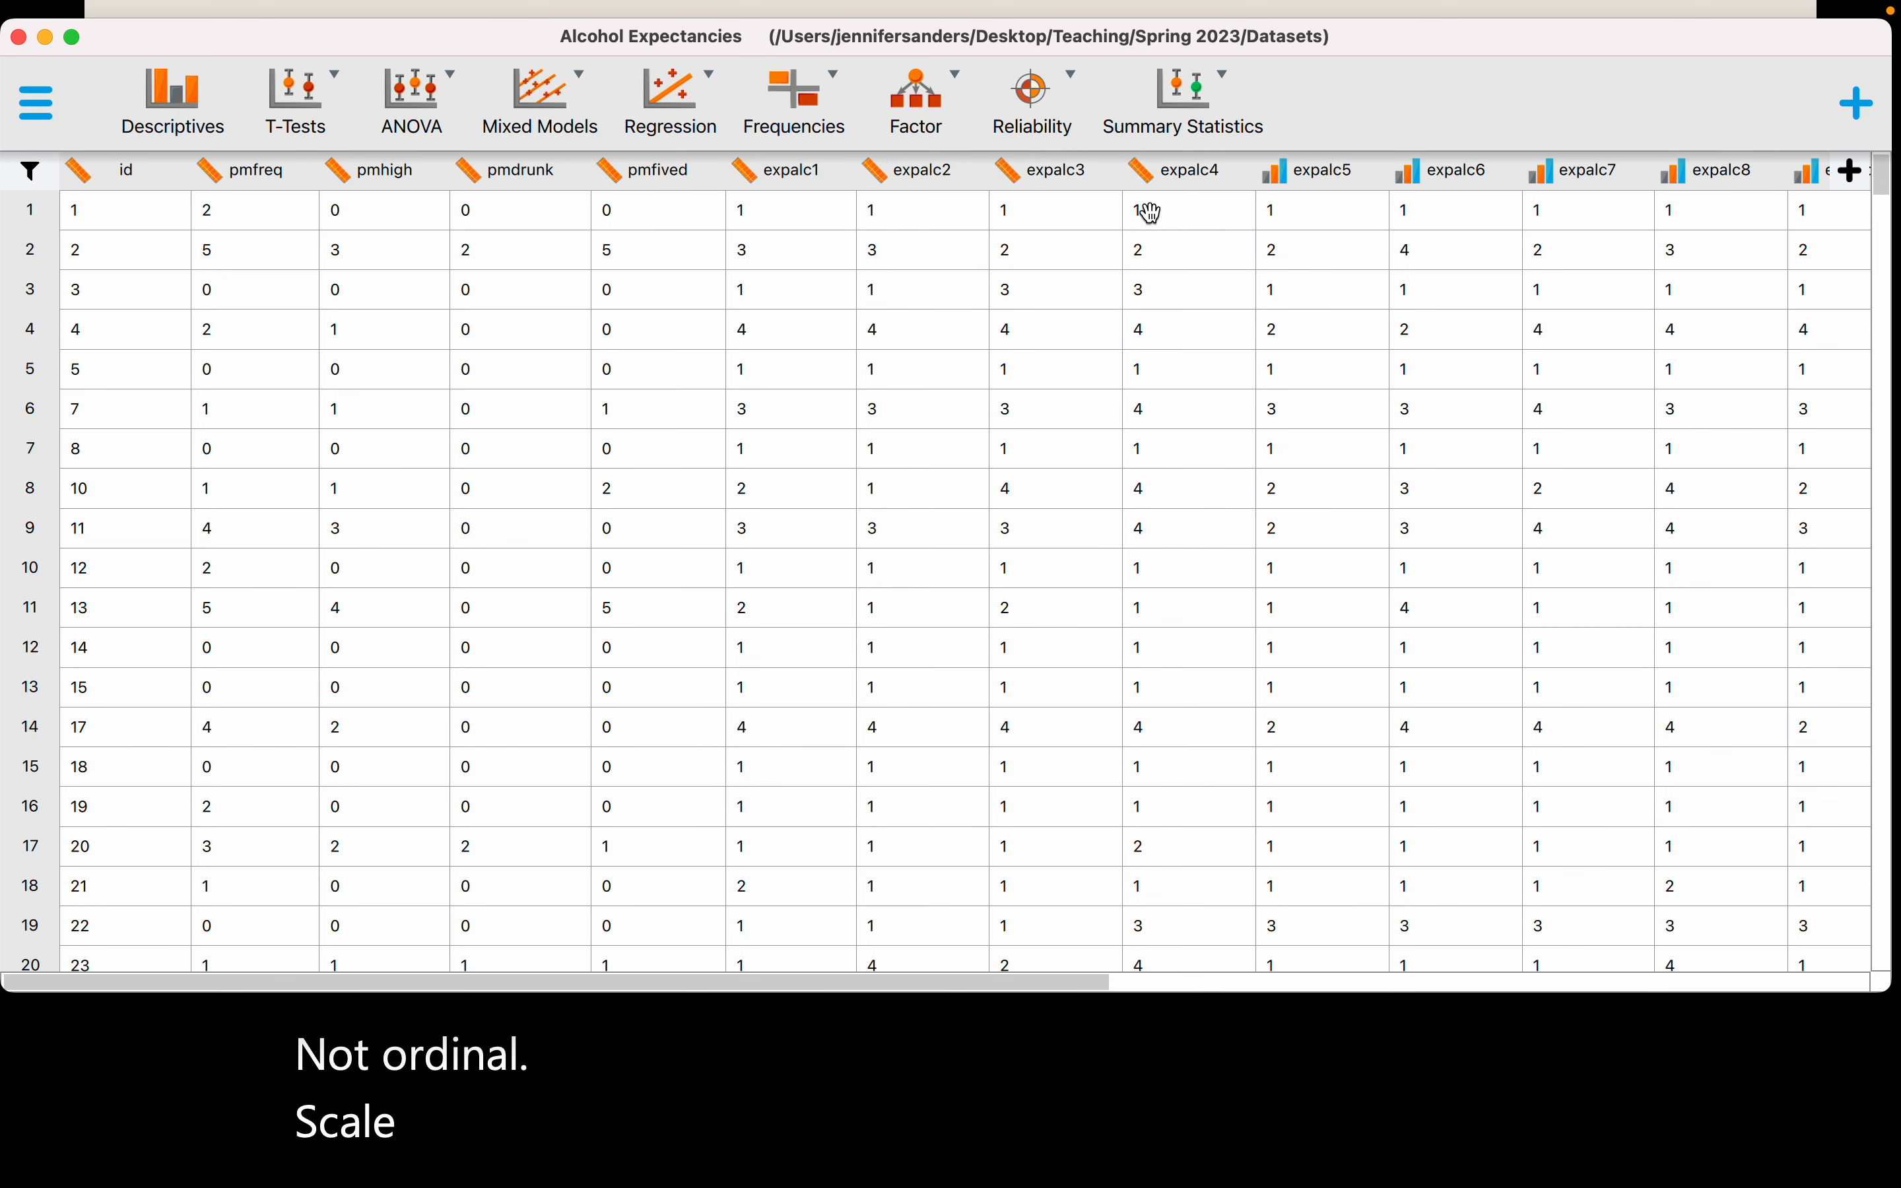
Step: Change the column type of the expectancy items expalc5, expalc6, expalc7 and expalc8 to Scale
left_click(1271, 173)
left_click(1287, 214)
left_click(1408, 173)
left_click(1409, 211)
left_click(1537, 177)
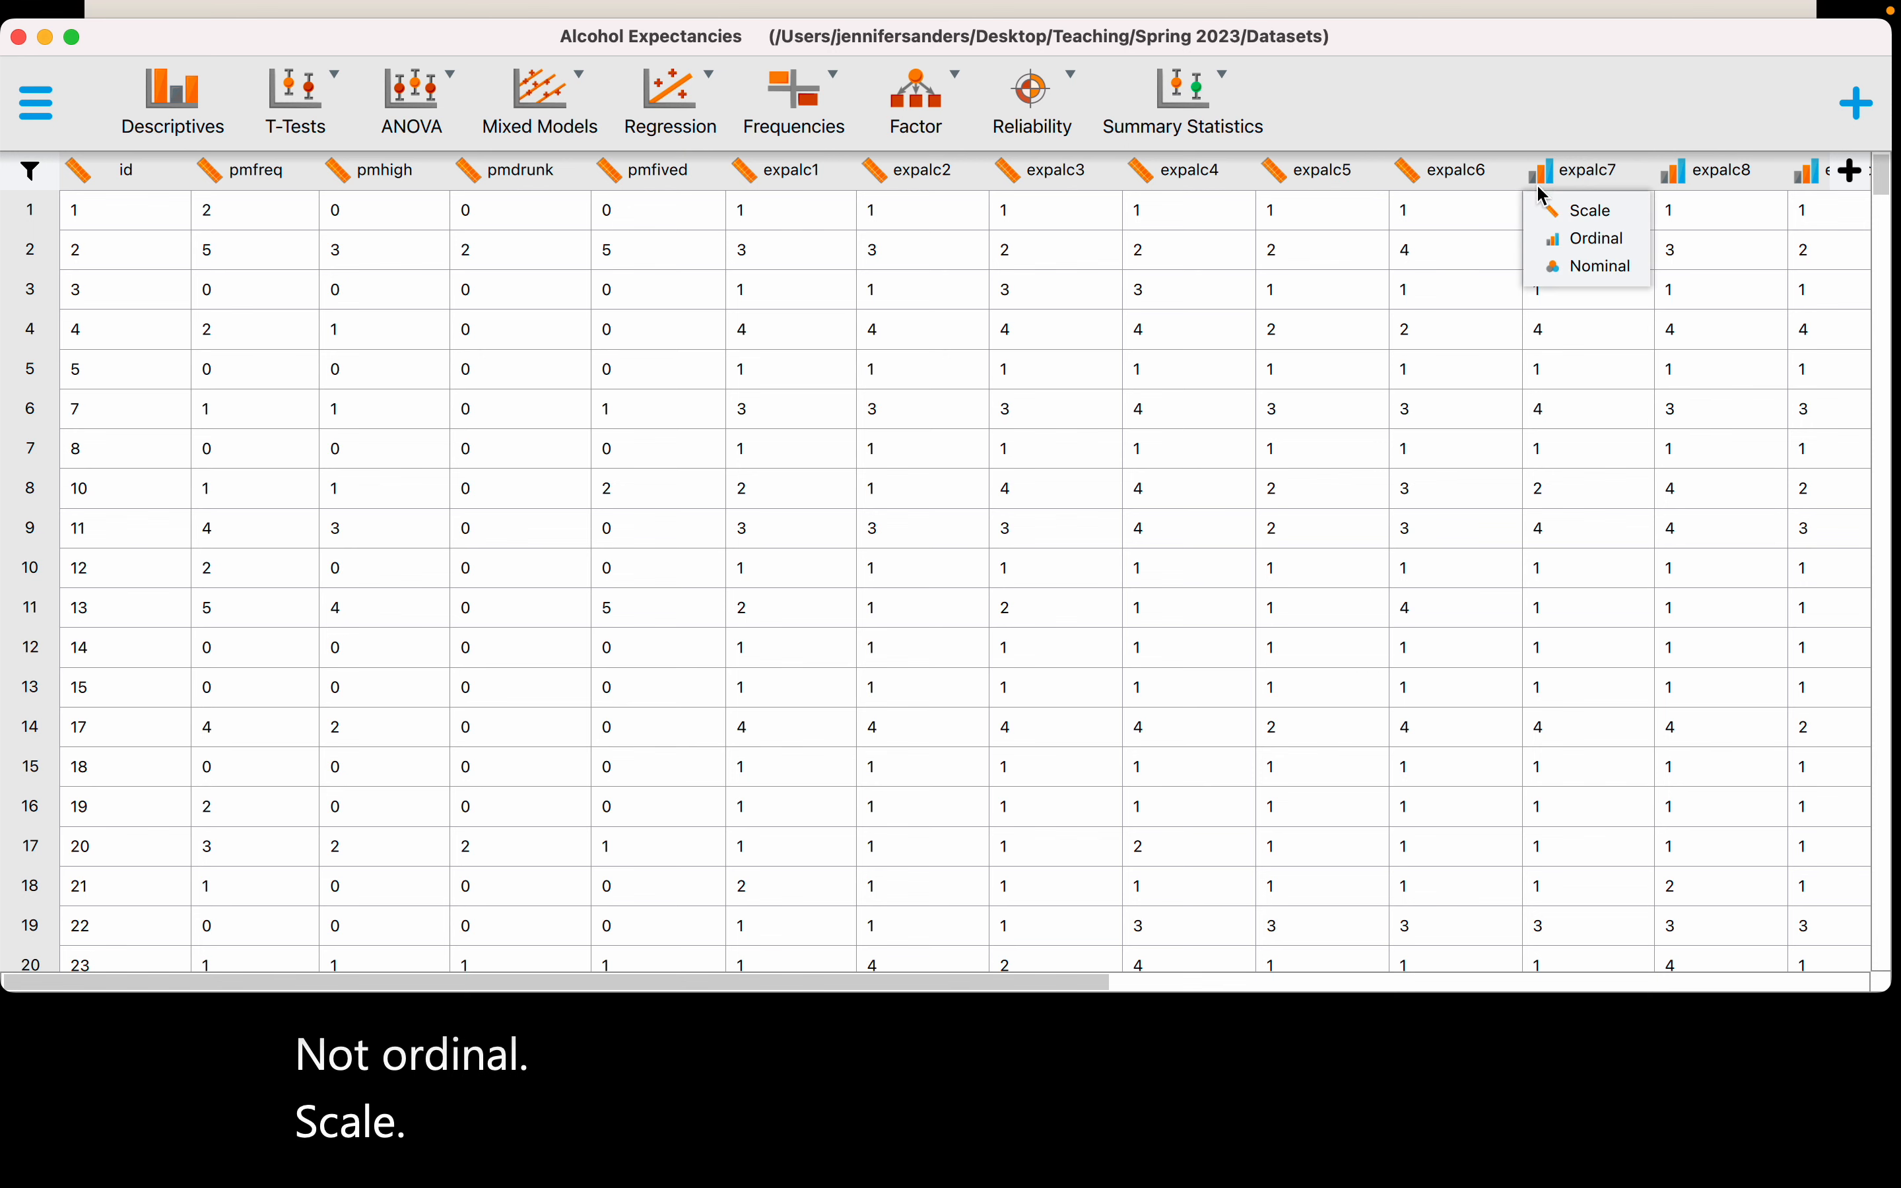
left_click(1543, 211)
left_click(1676, 173)
left_click(1678, 211)
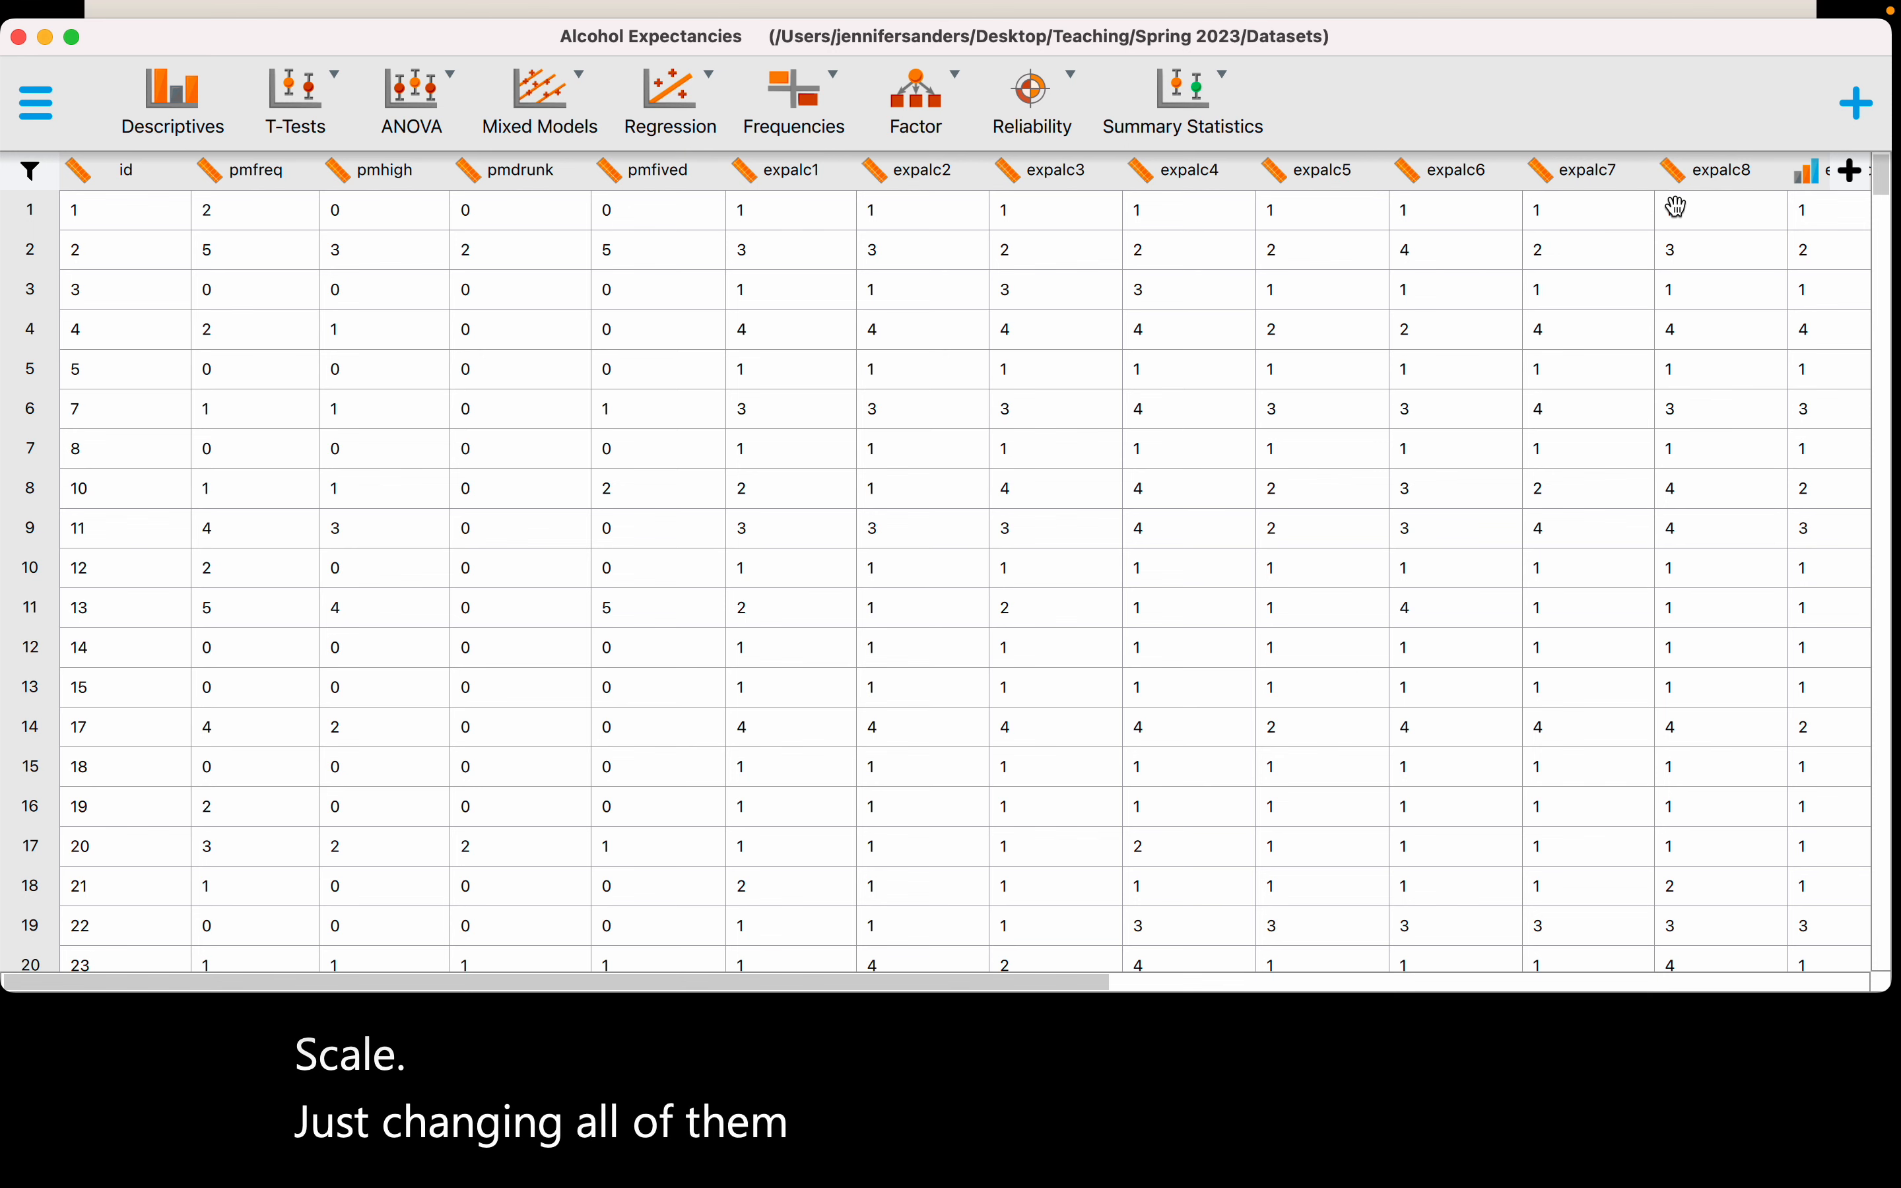
Step: Change the column type of the remaining expectancy items expalc9 and expalc10 to Scale
left_click(1083, 984)
left_click_drag(1082, 983, 1529, 916)
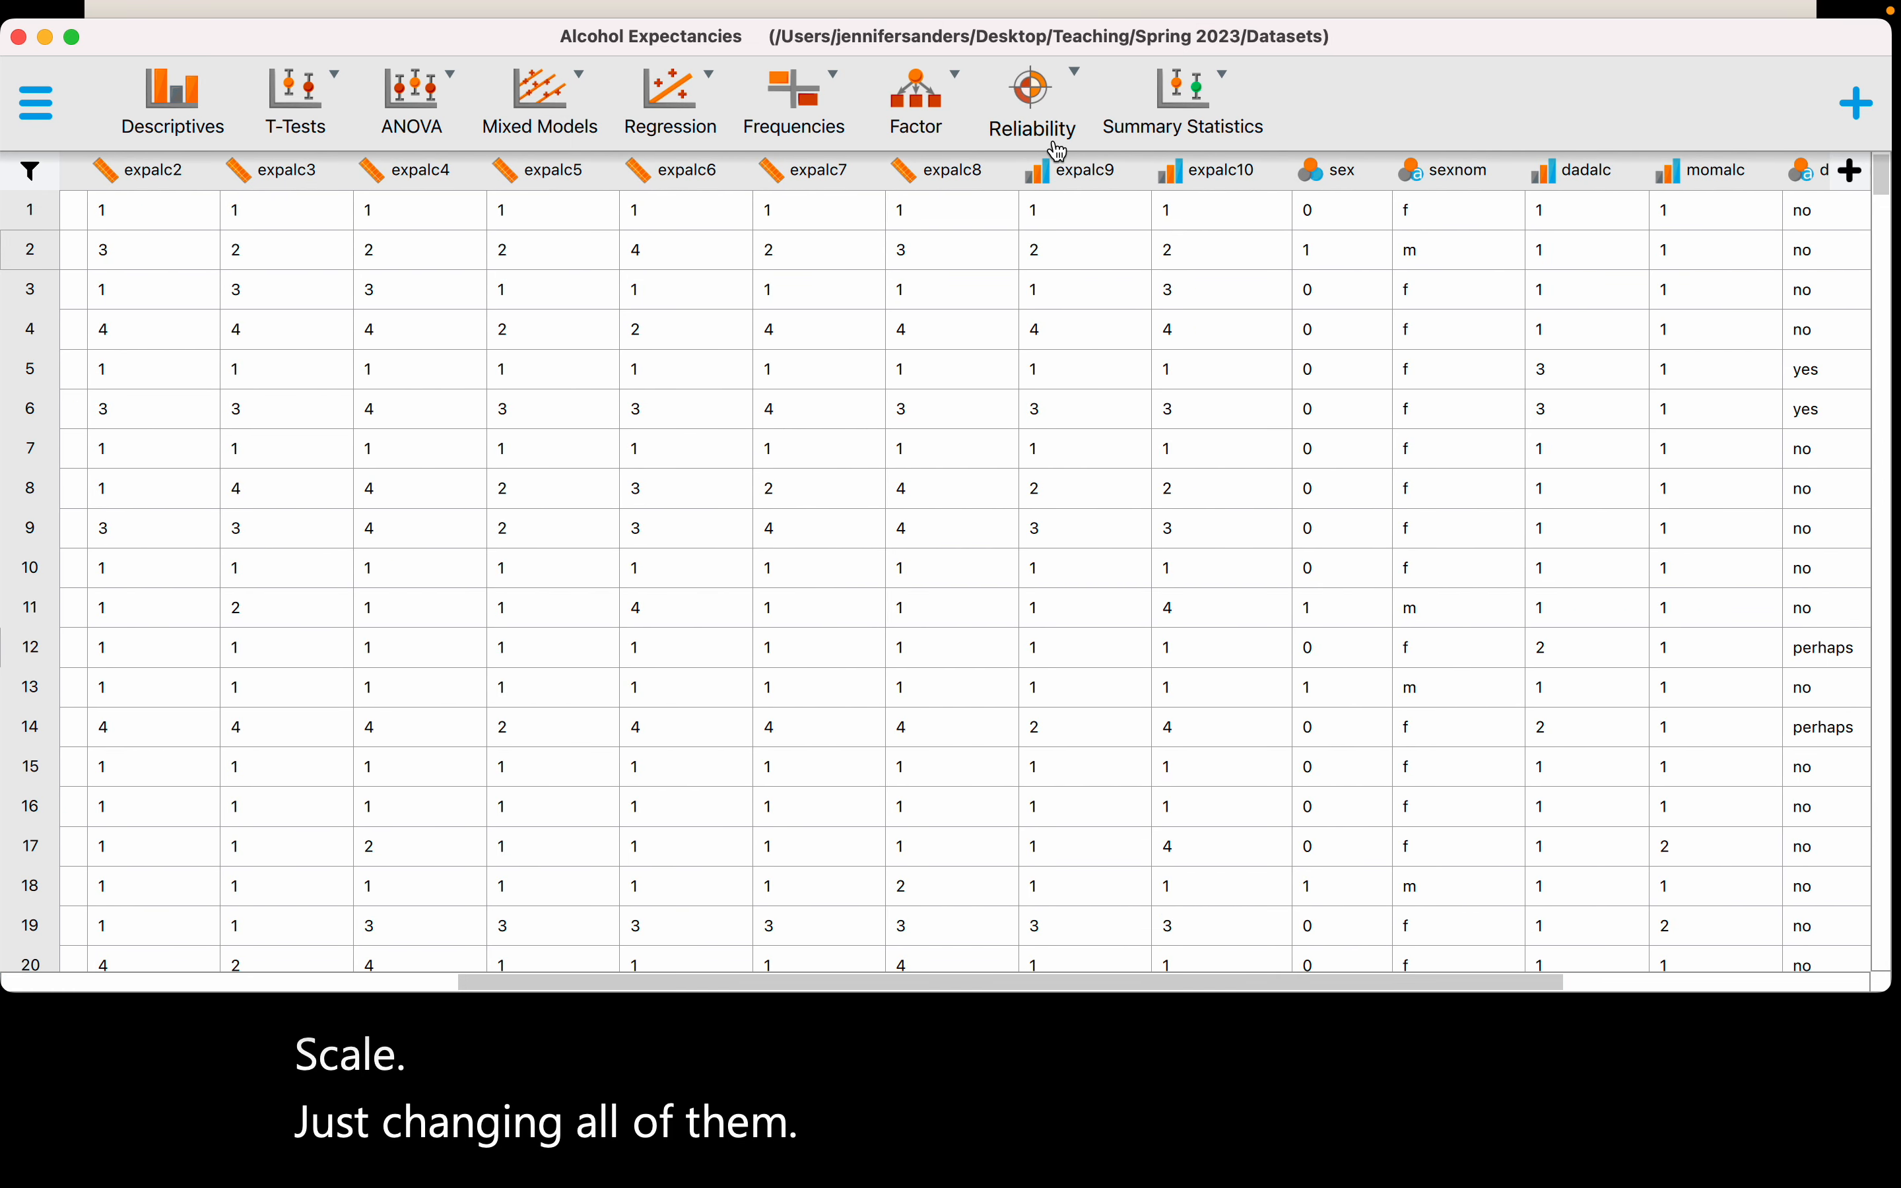
left_click(1037, 174)
left_click(1046, 207)
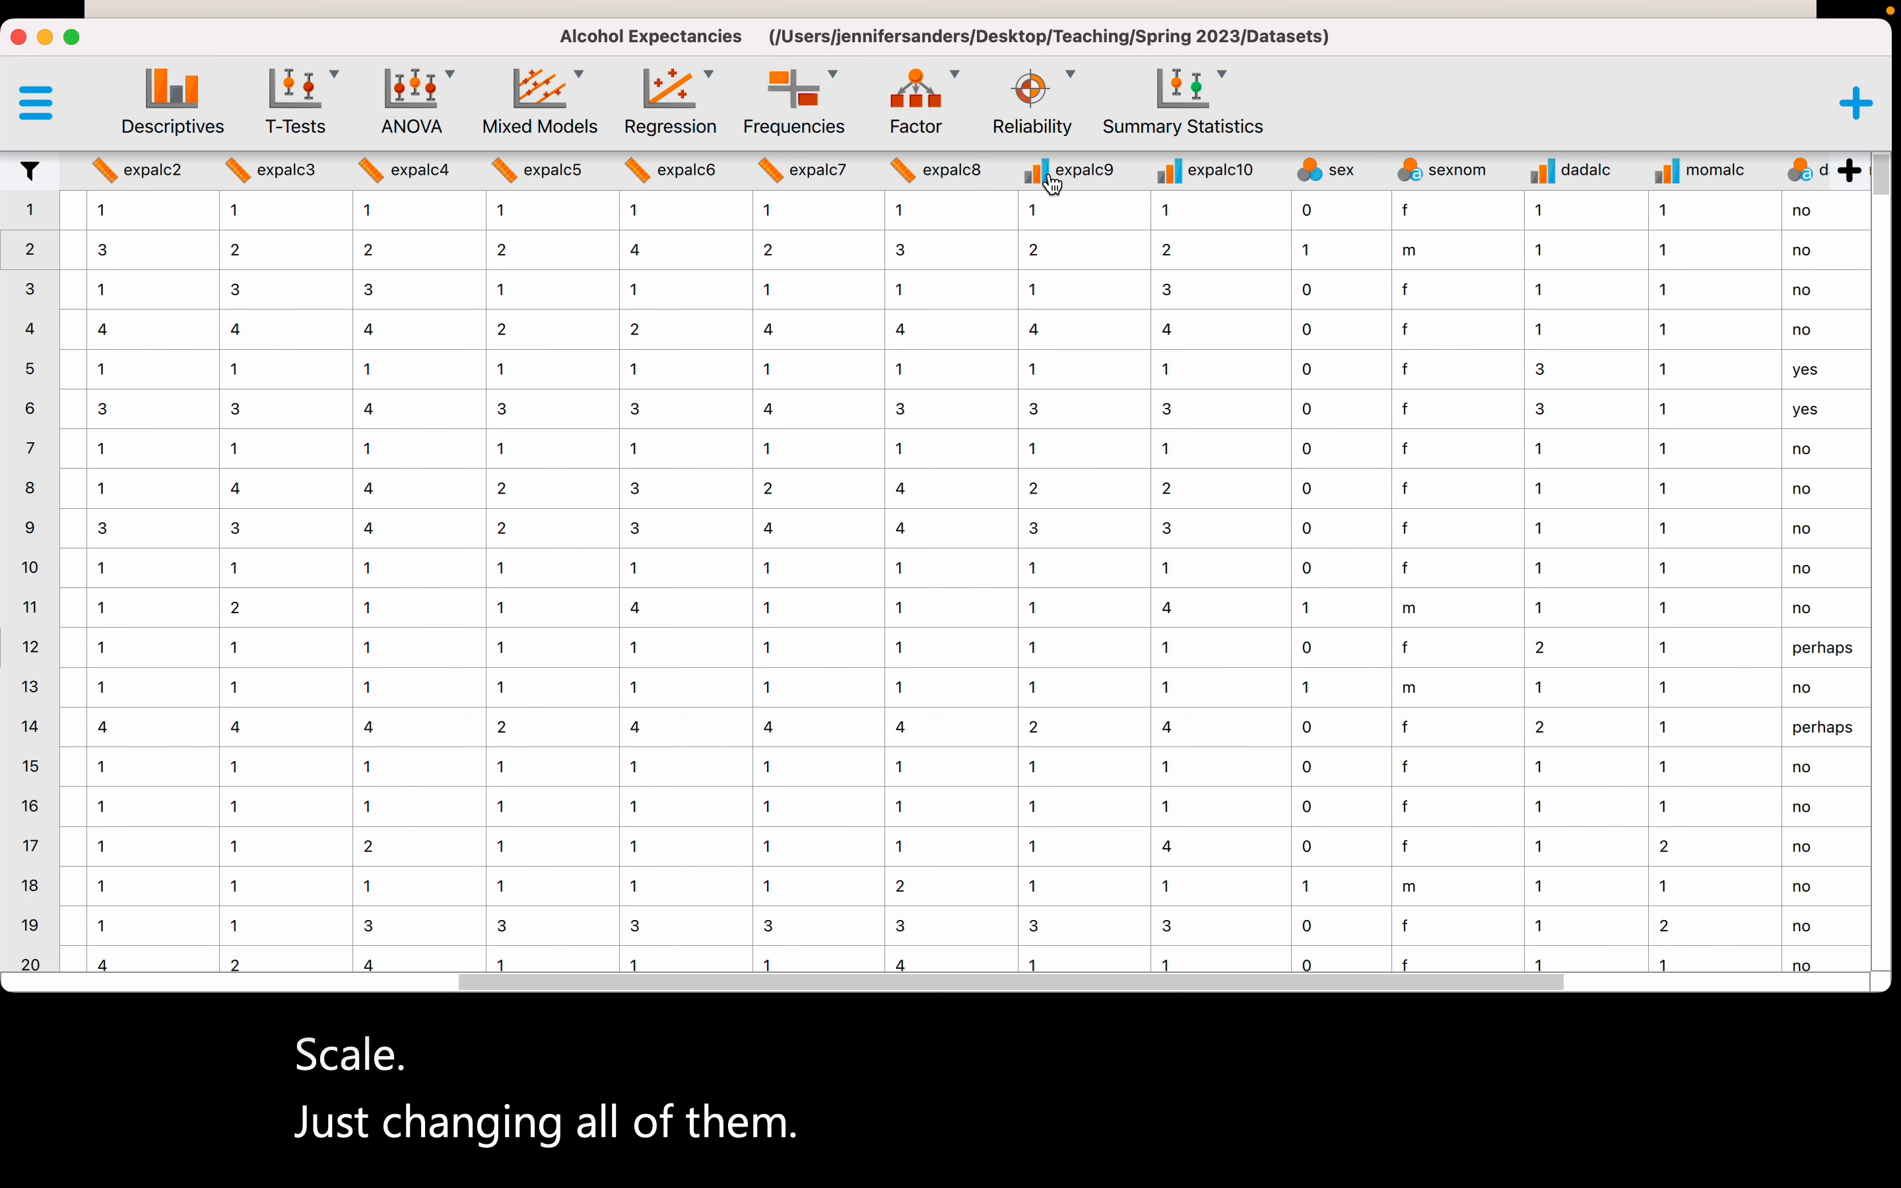
left_click(1045, 181)
left_click(1044, 207)
left_click(1181, 186)
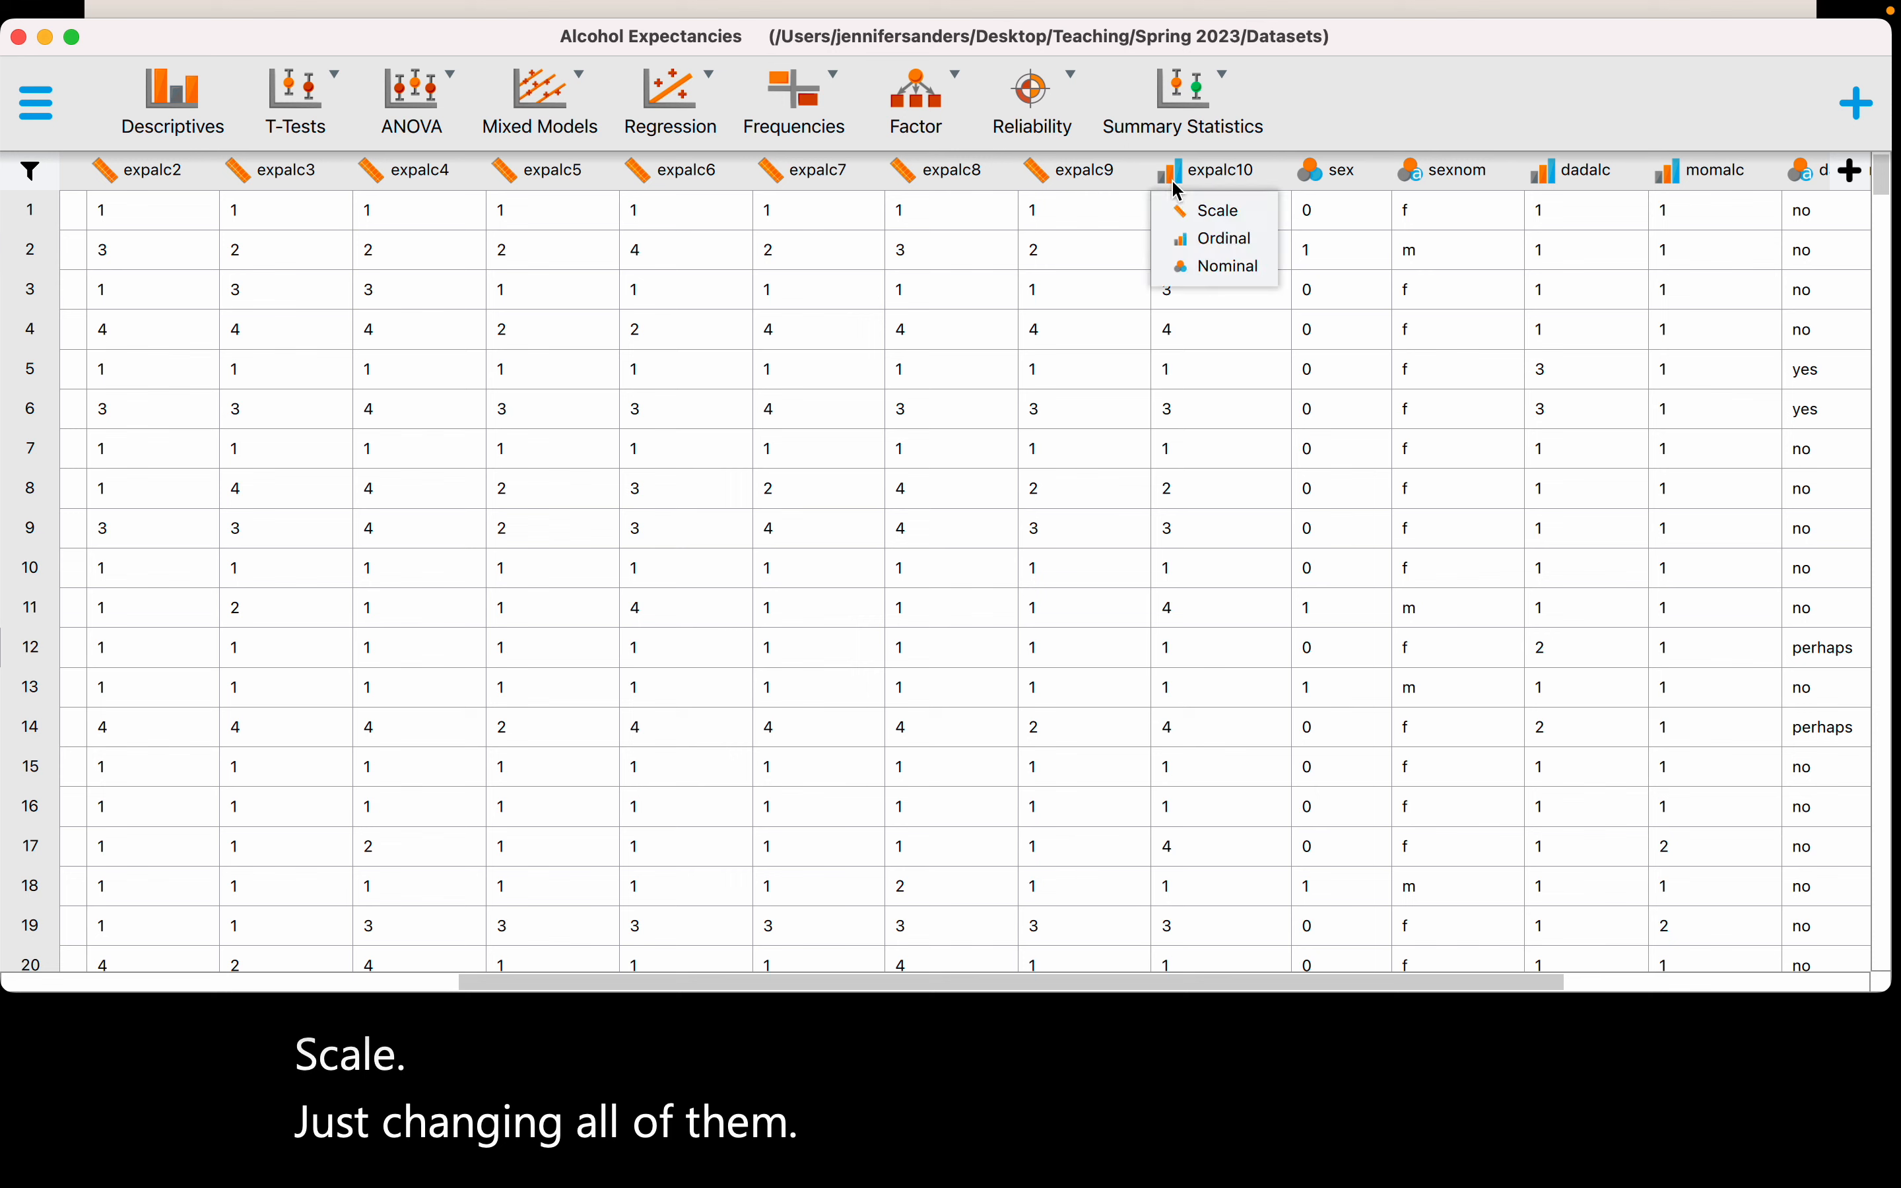
left_click(1178, 206)
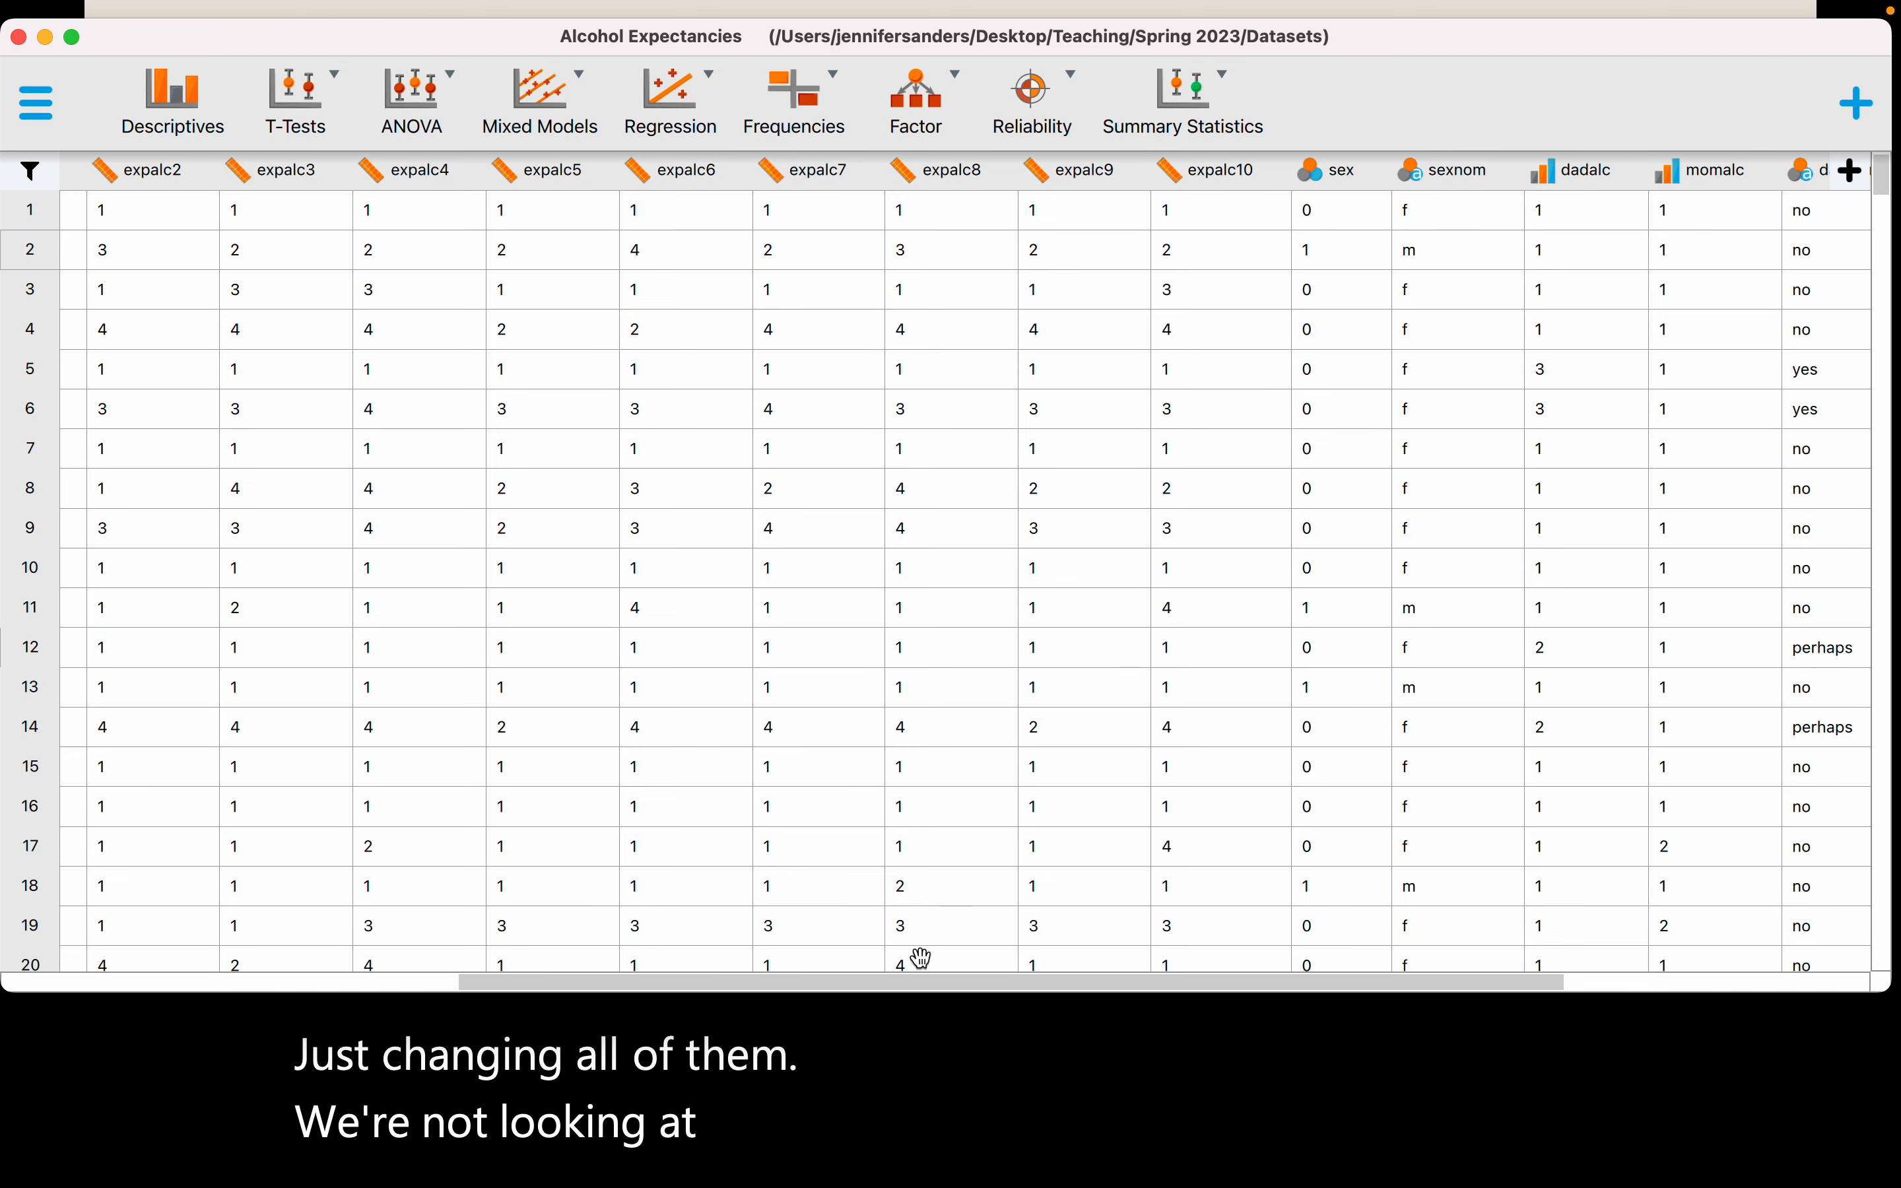
Step: Review the column types across the whole dataset, including the sex, parent alcohol and average score columns
left_click_drag(910, 998, 1099, 1085)
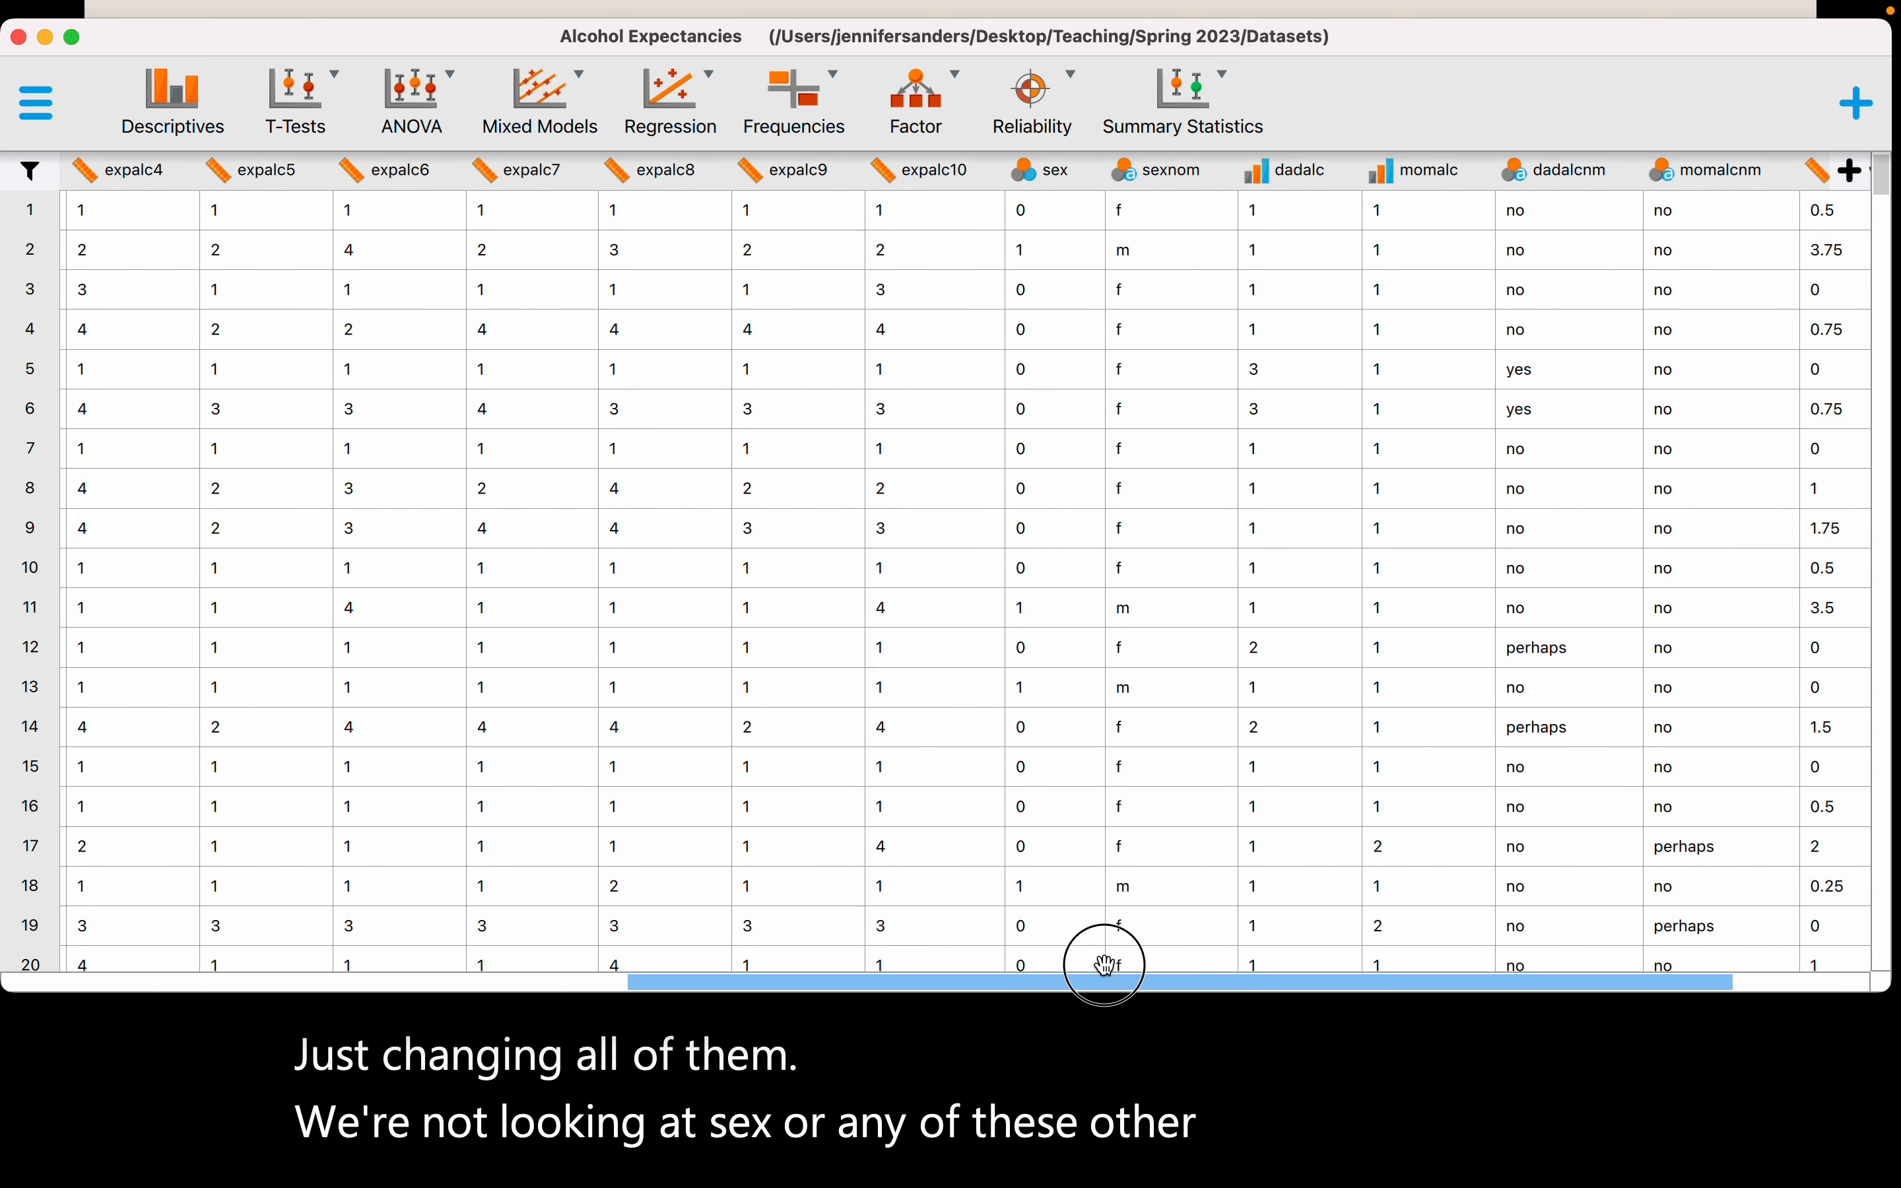
left_click_drag(1104, 964, 534, 927)
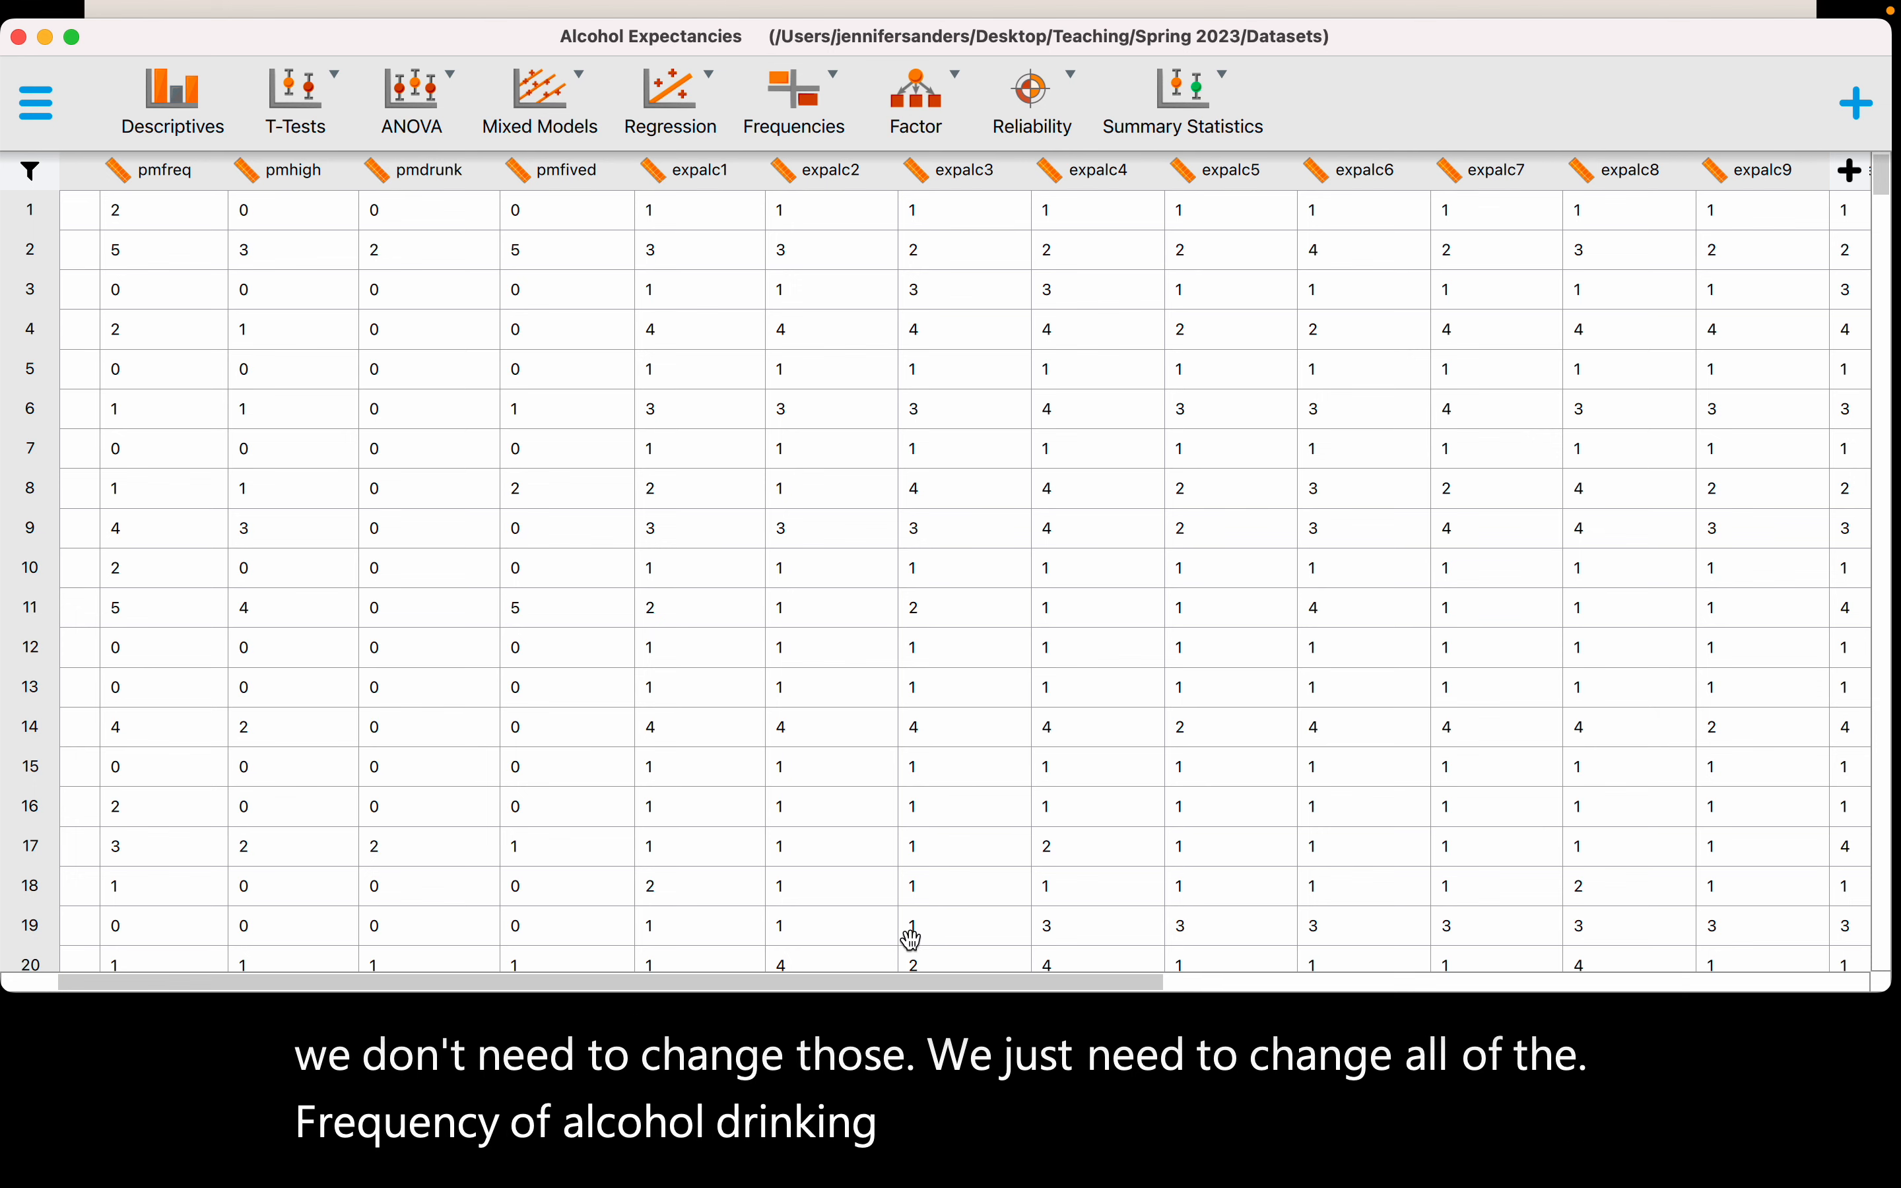
left_click_drag(884, 982, 1686, 945)
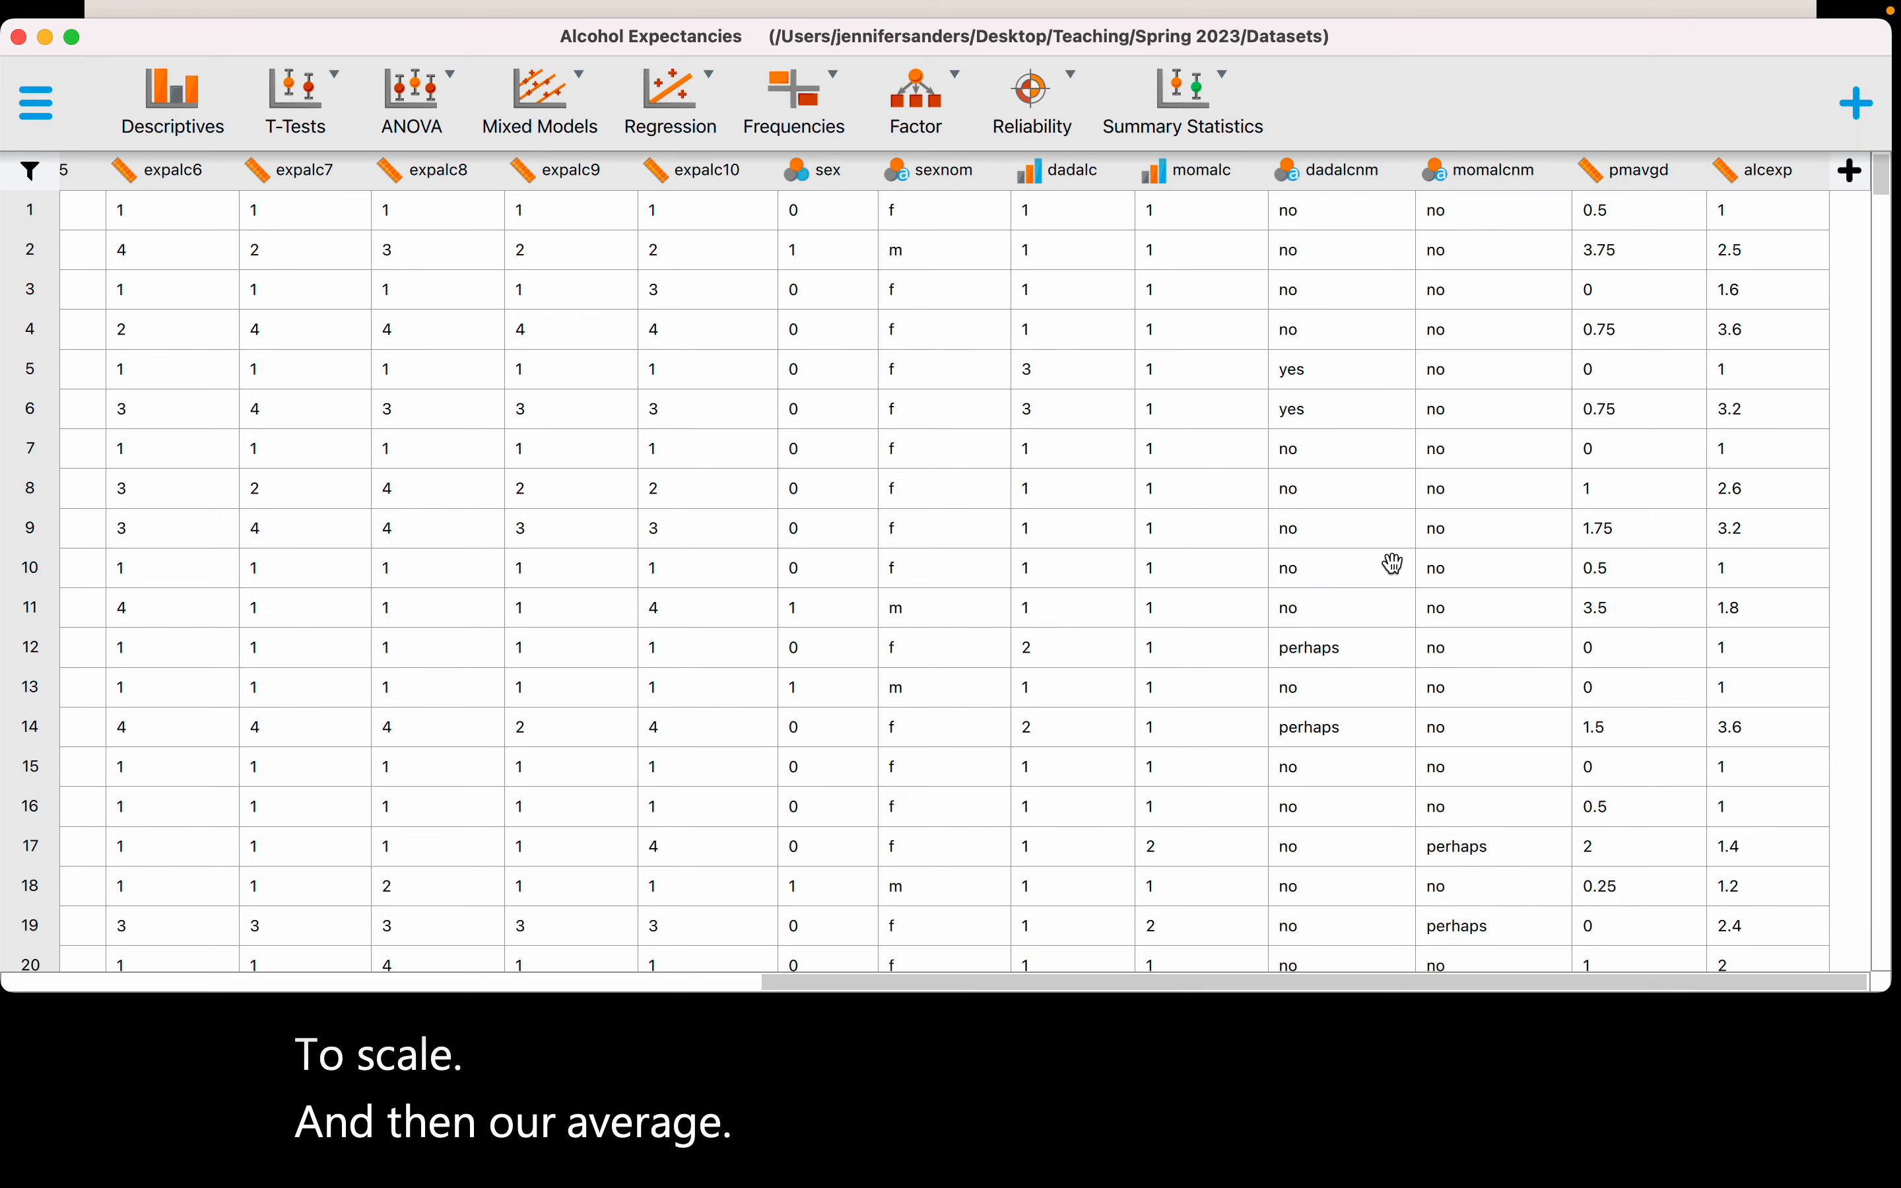
left_click_drag(1268, 996, 420, 965)
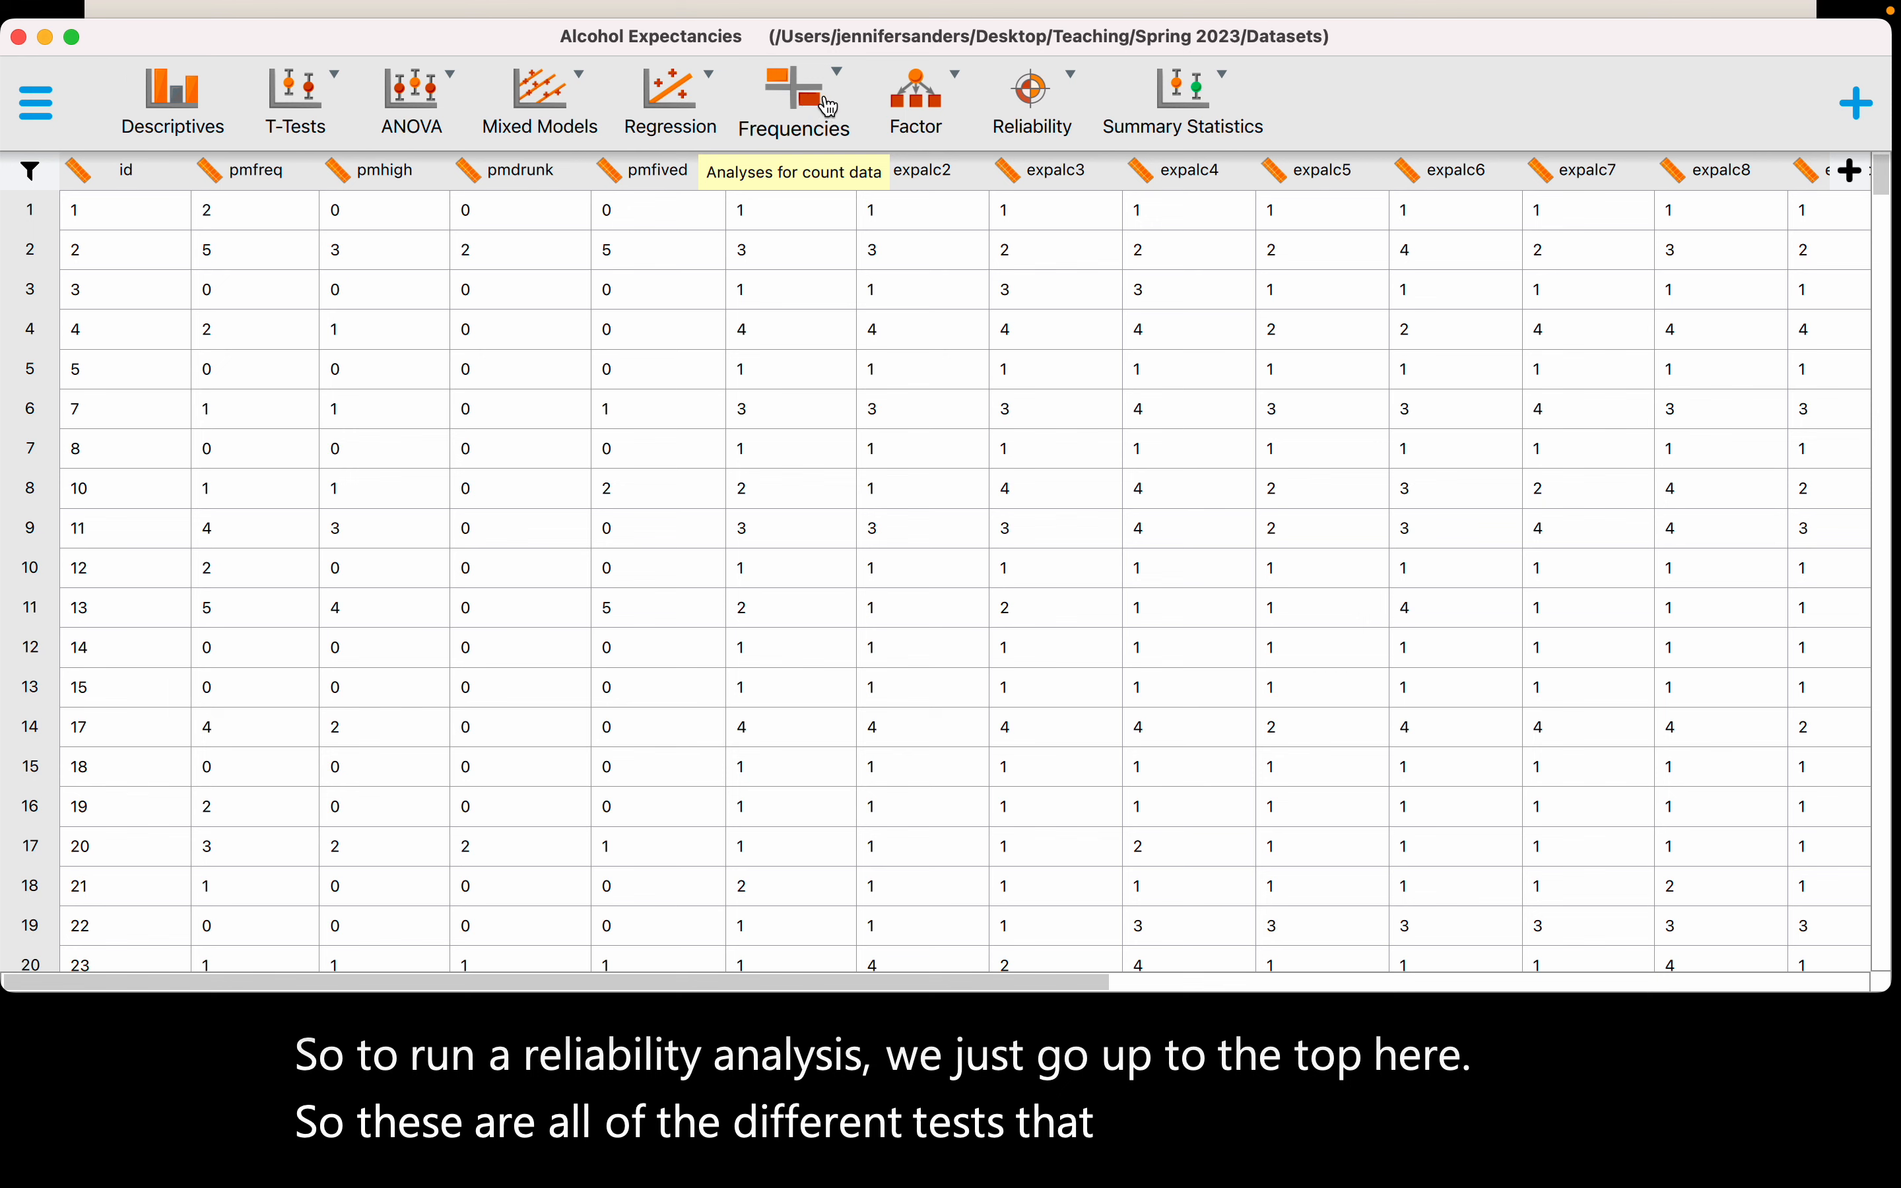
Step: Create a classical Unidimensional Reliability analysis with pmfreq, pmhigh, pmdrunk and pmfived as its variables
left_click(1032, 111)
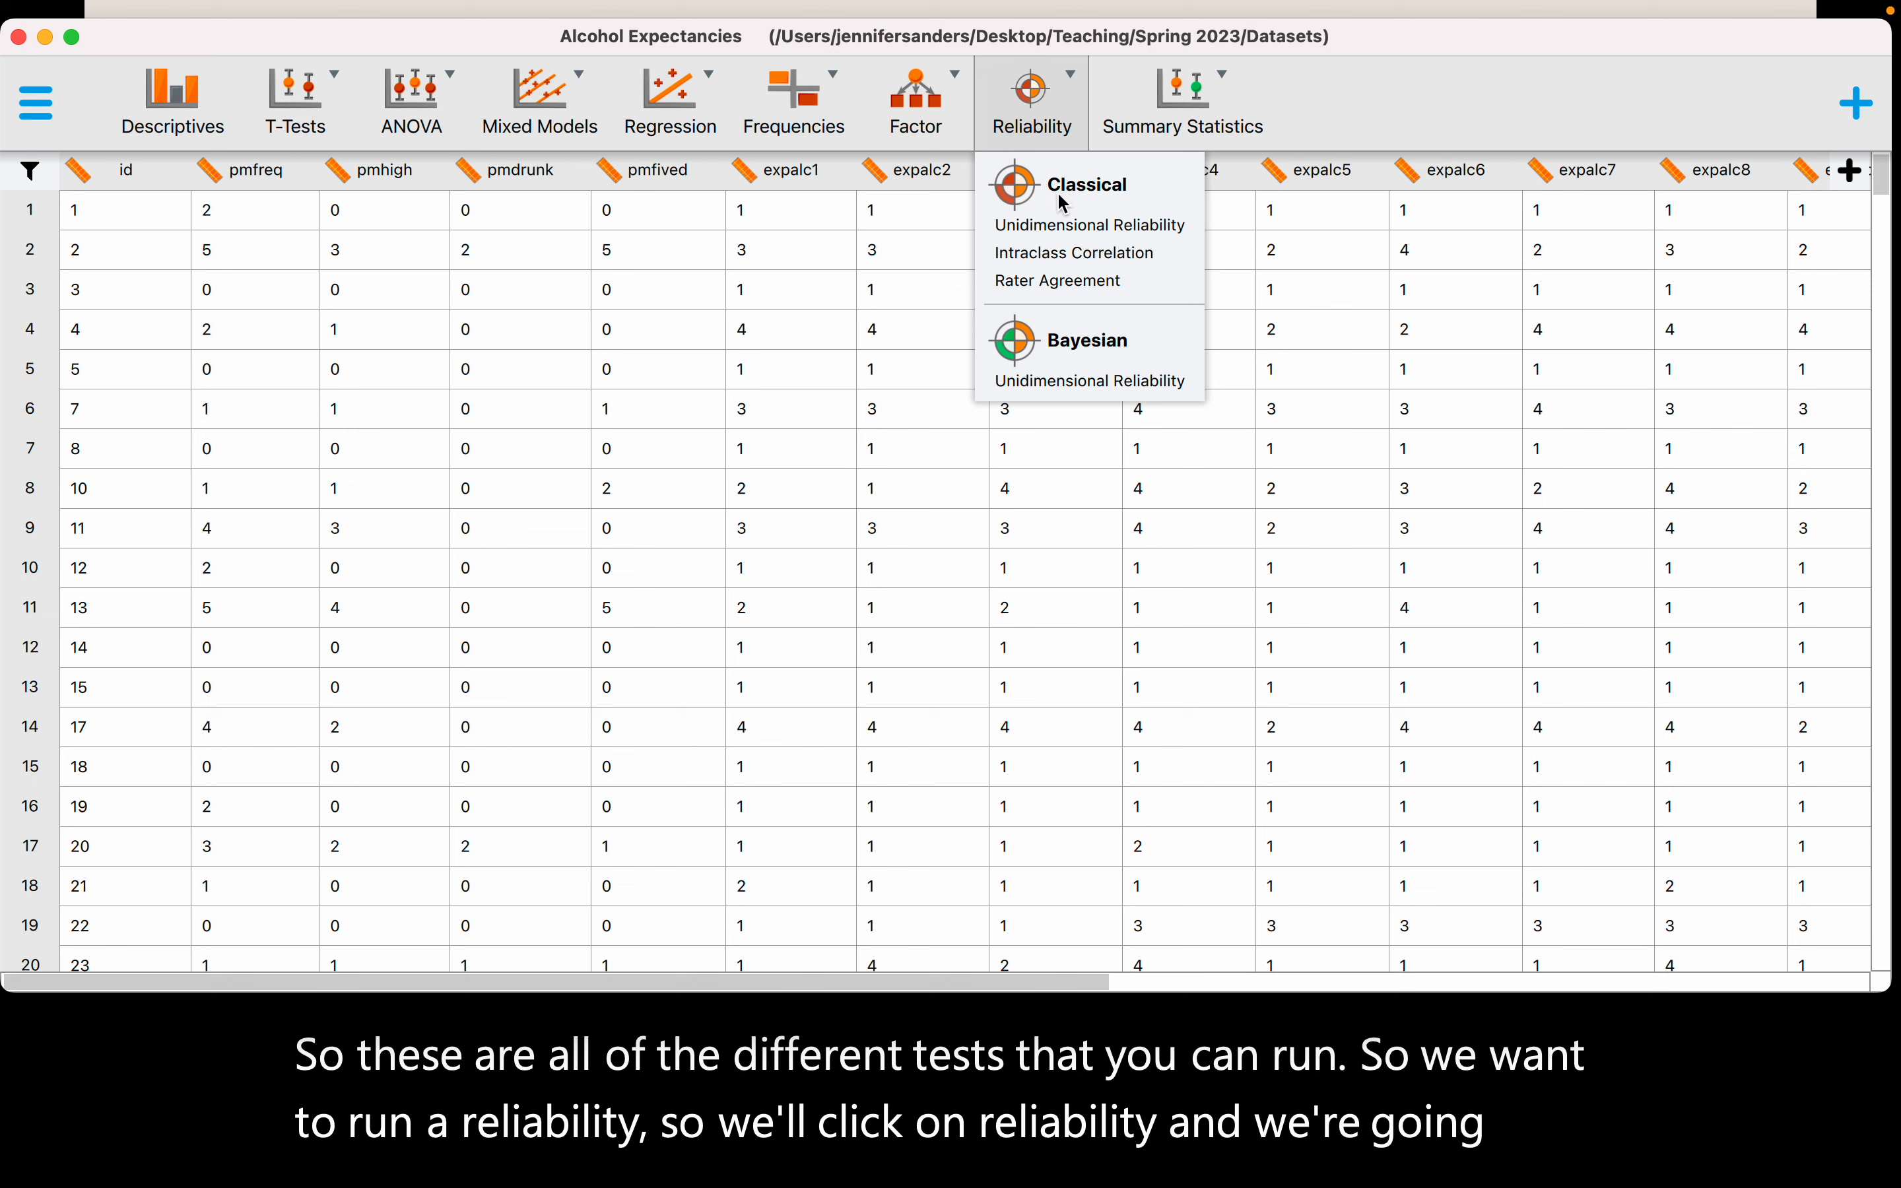
left_click(1137, 227)
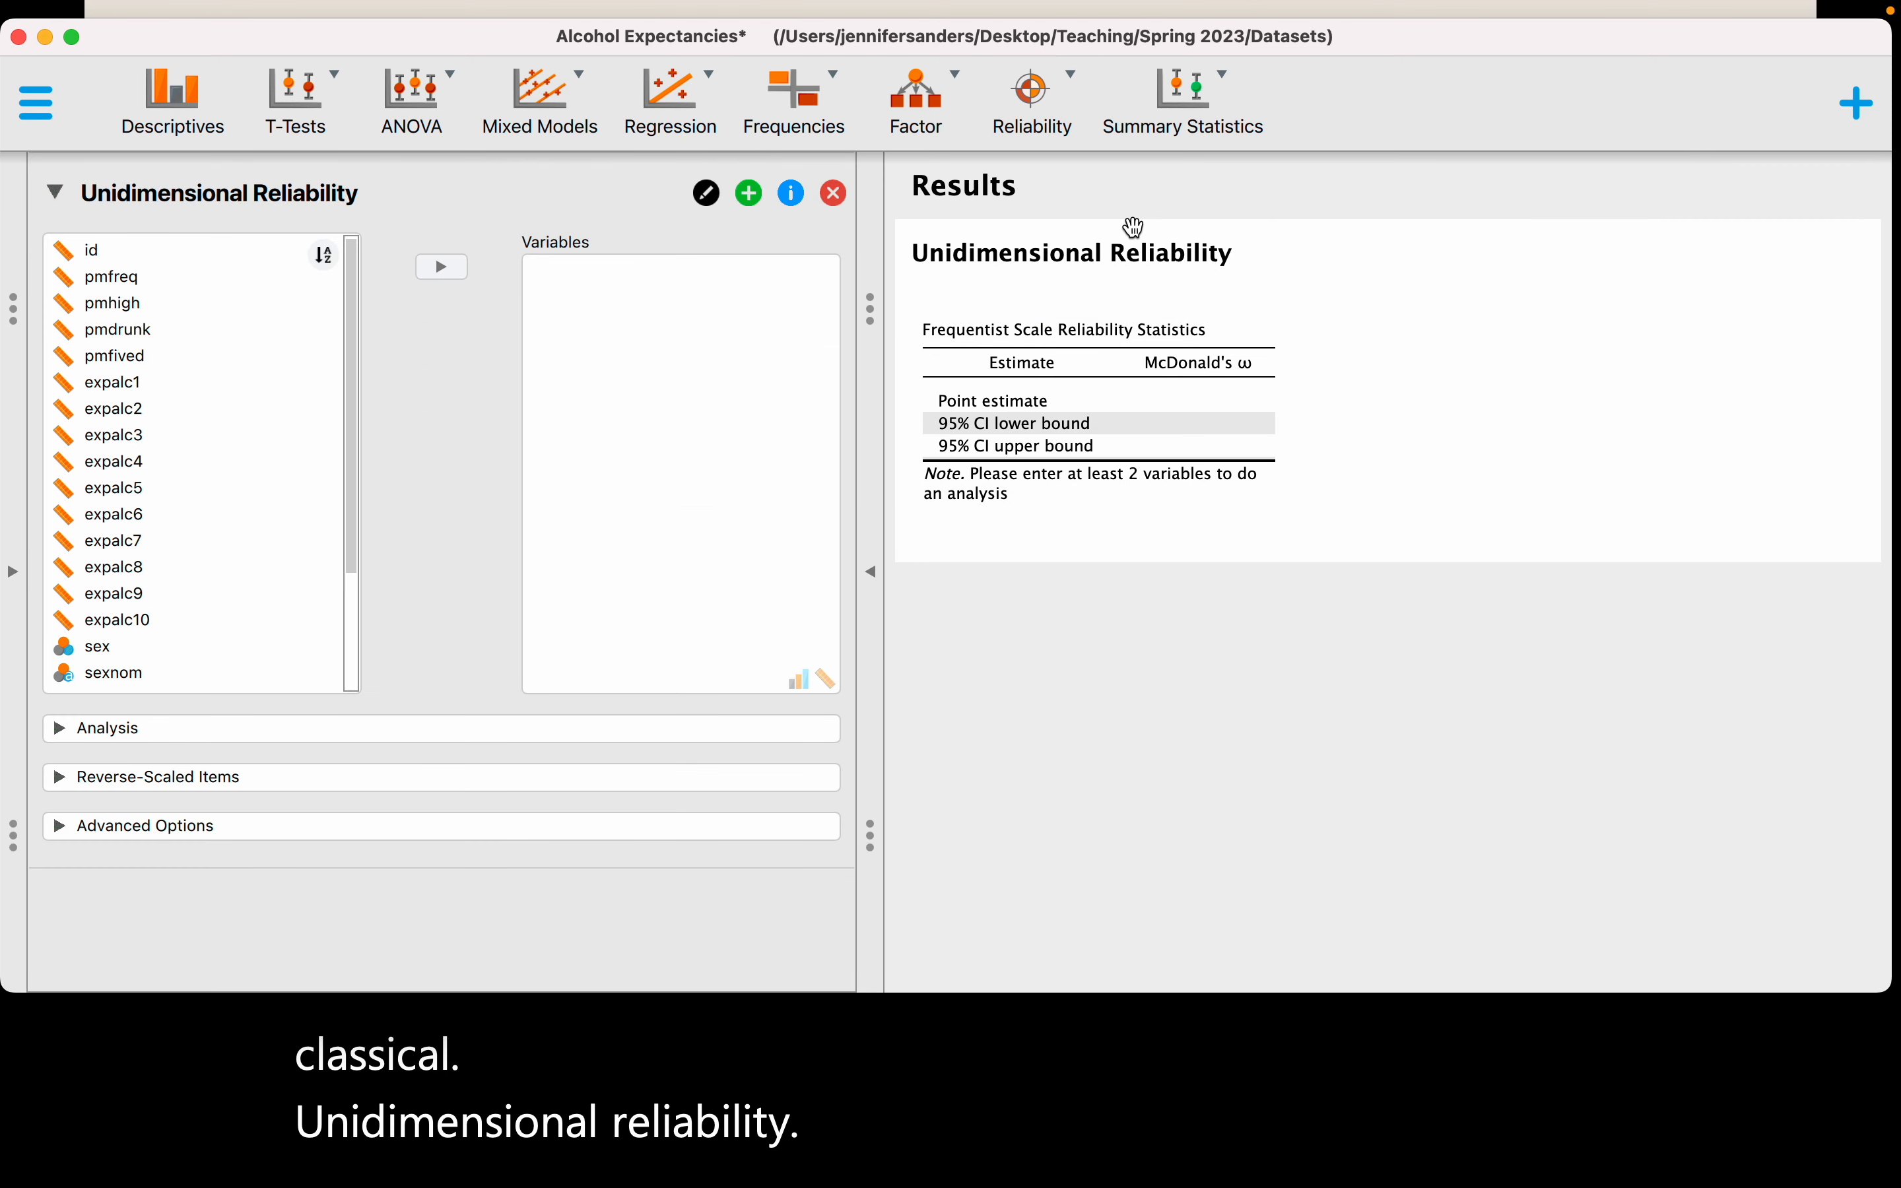
left_click(103, 488)
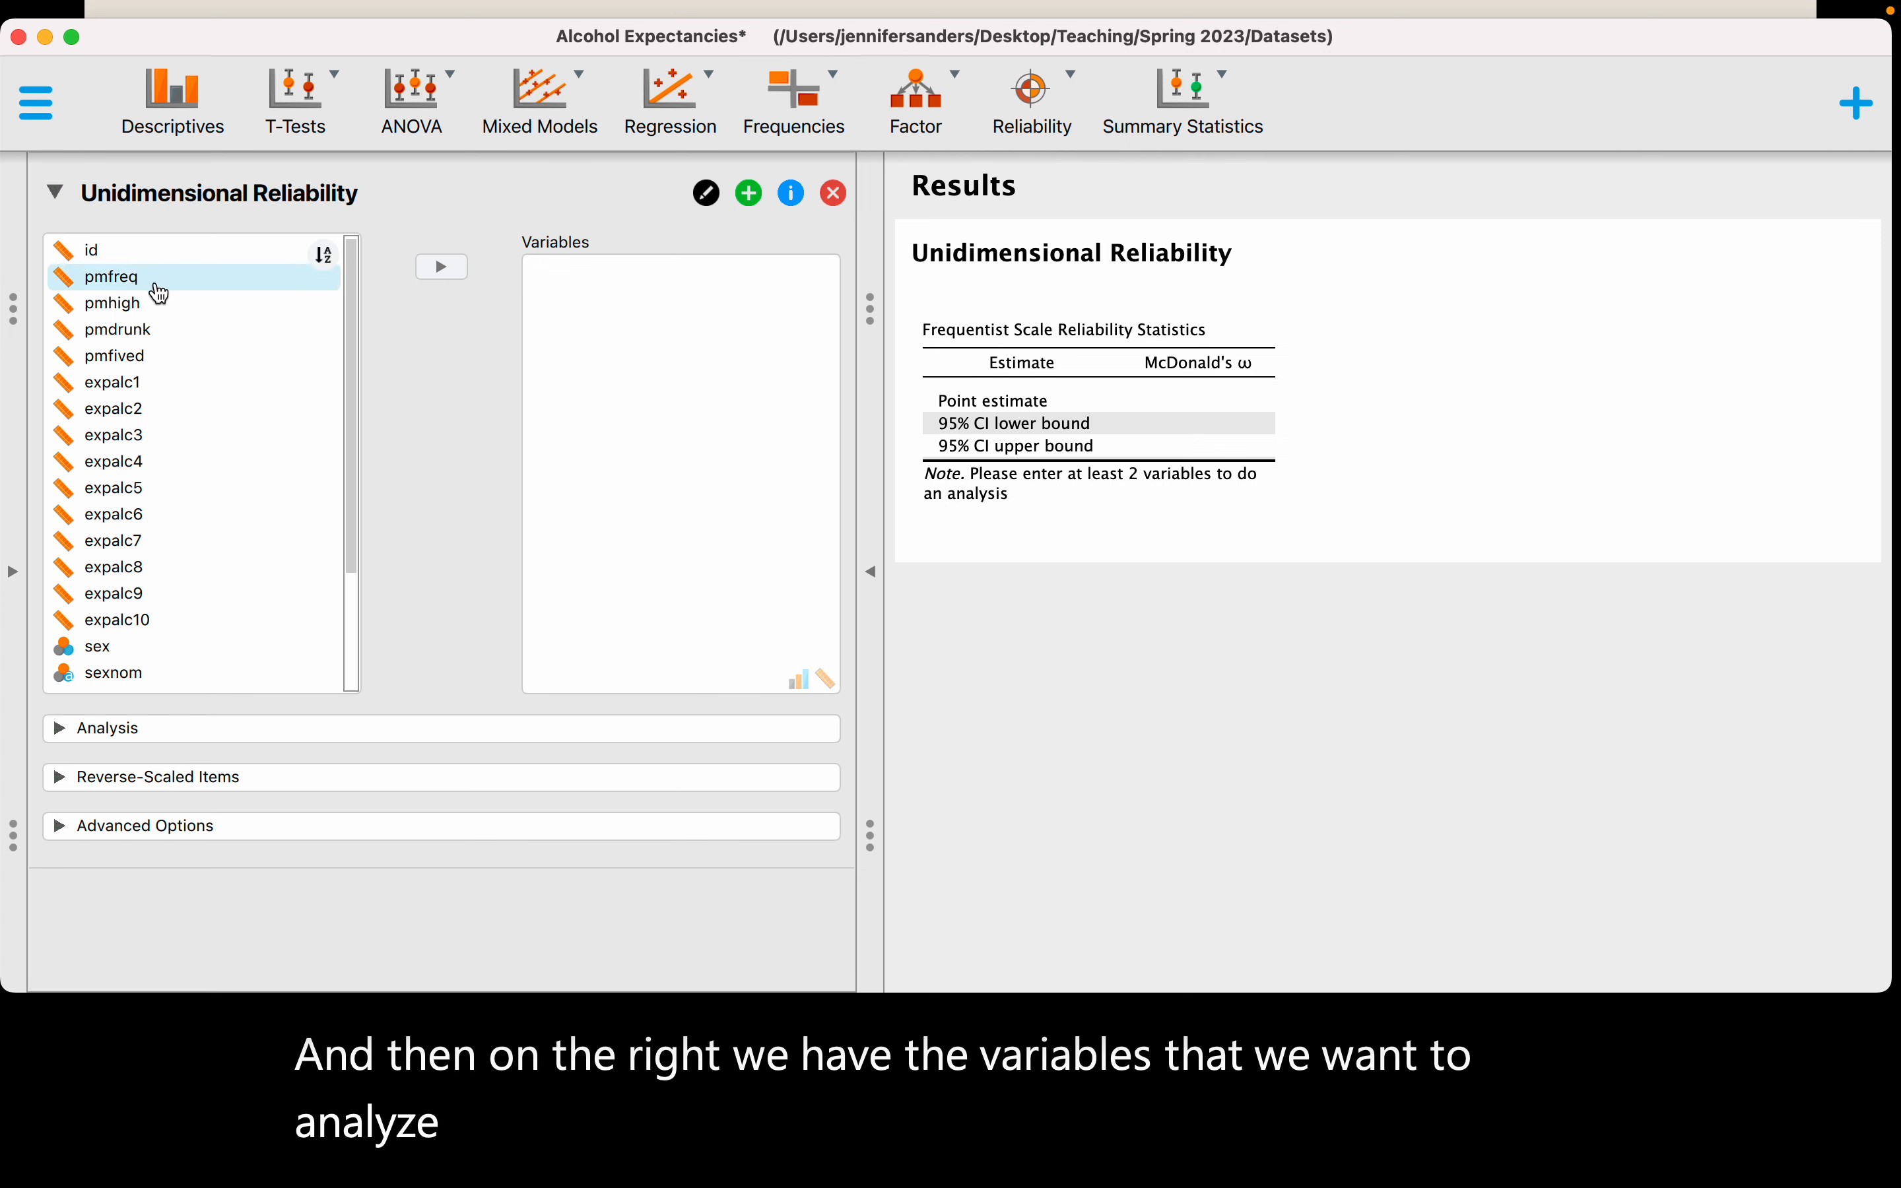
left_click(156, 286)
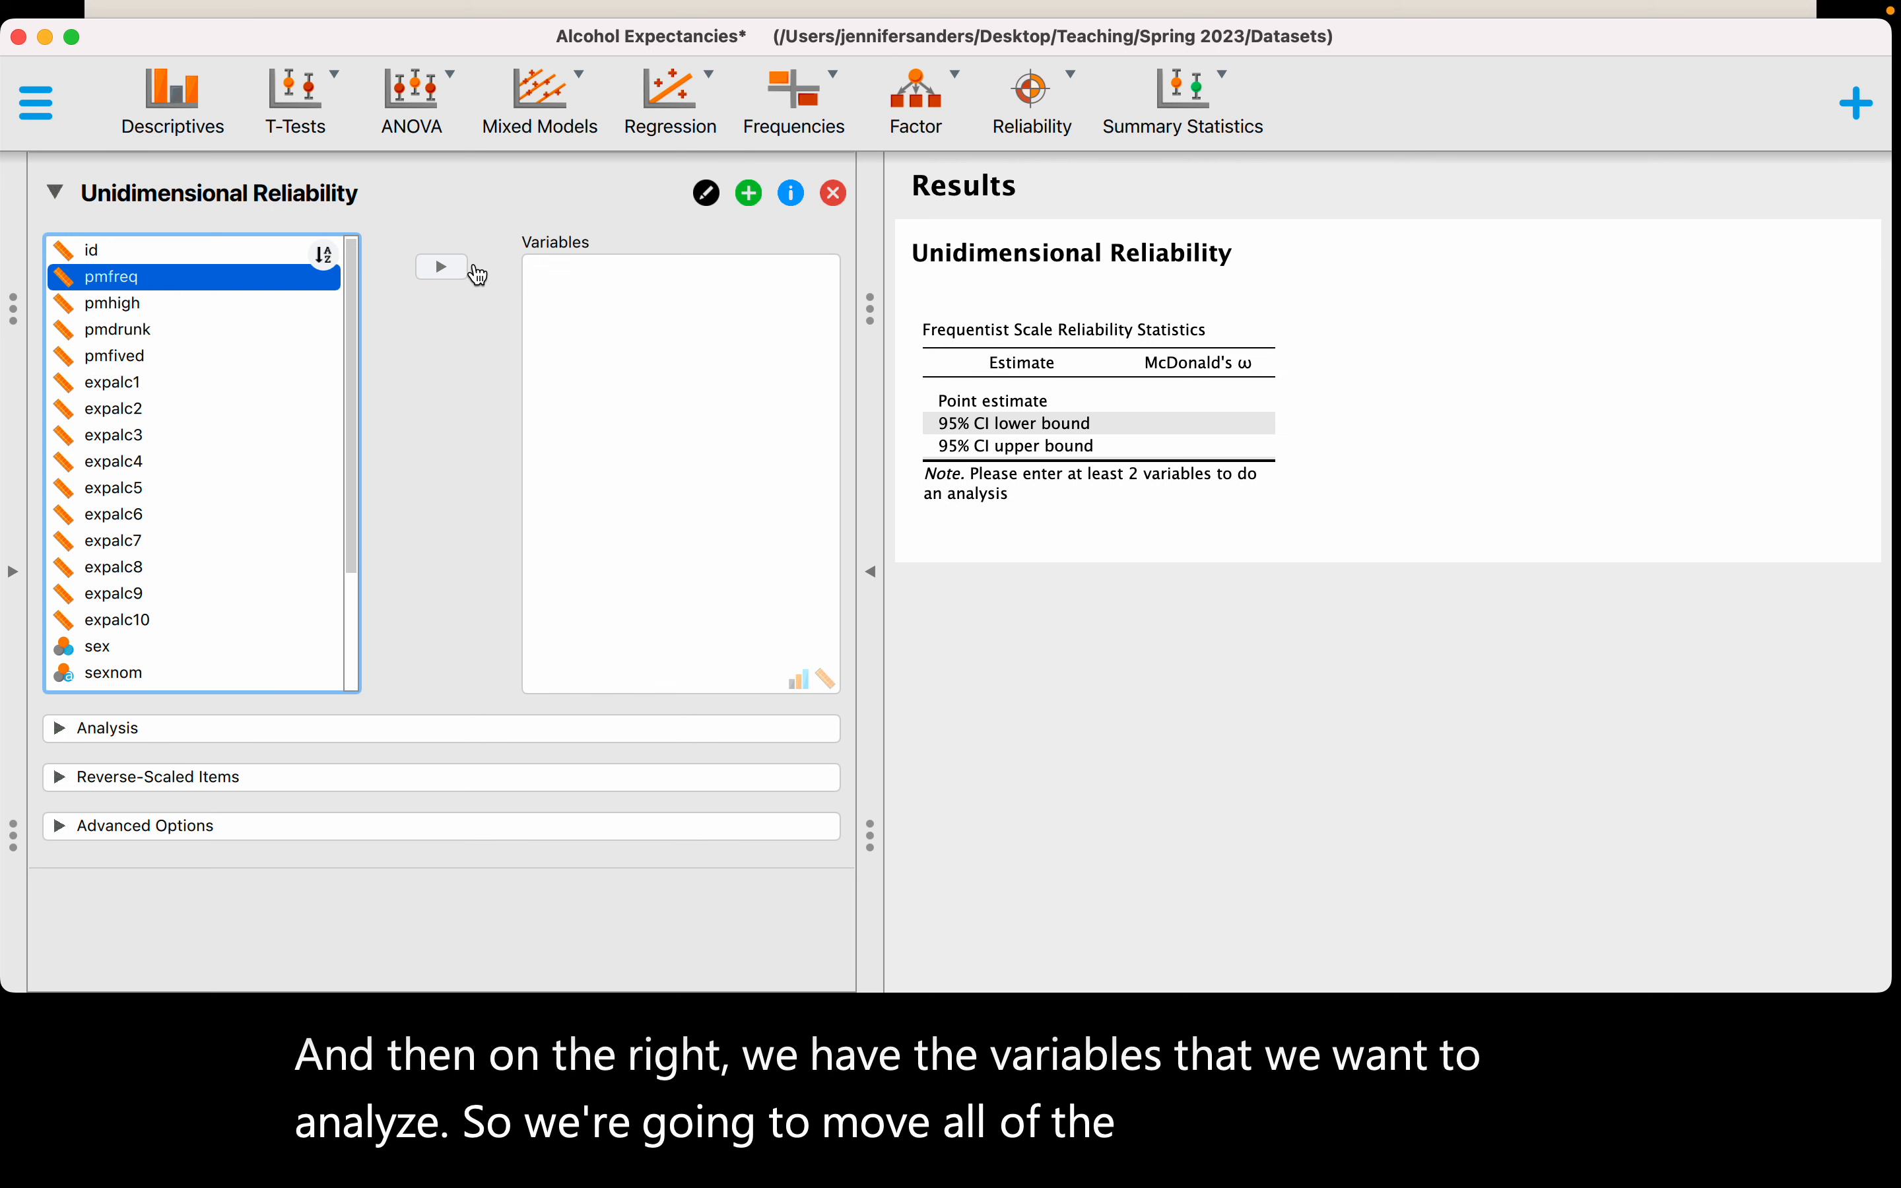
left_click(441, 267)
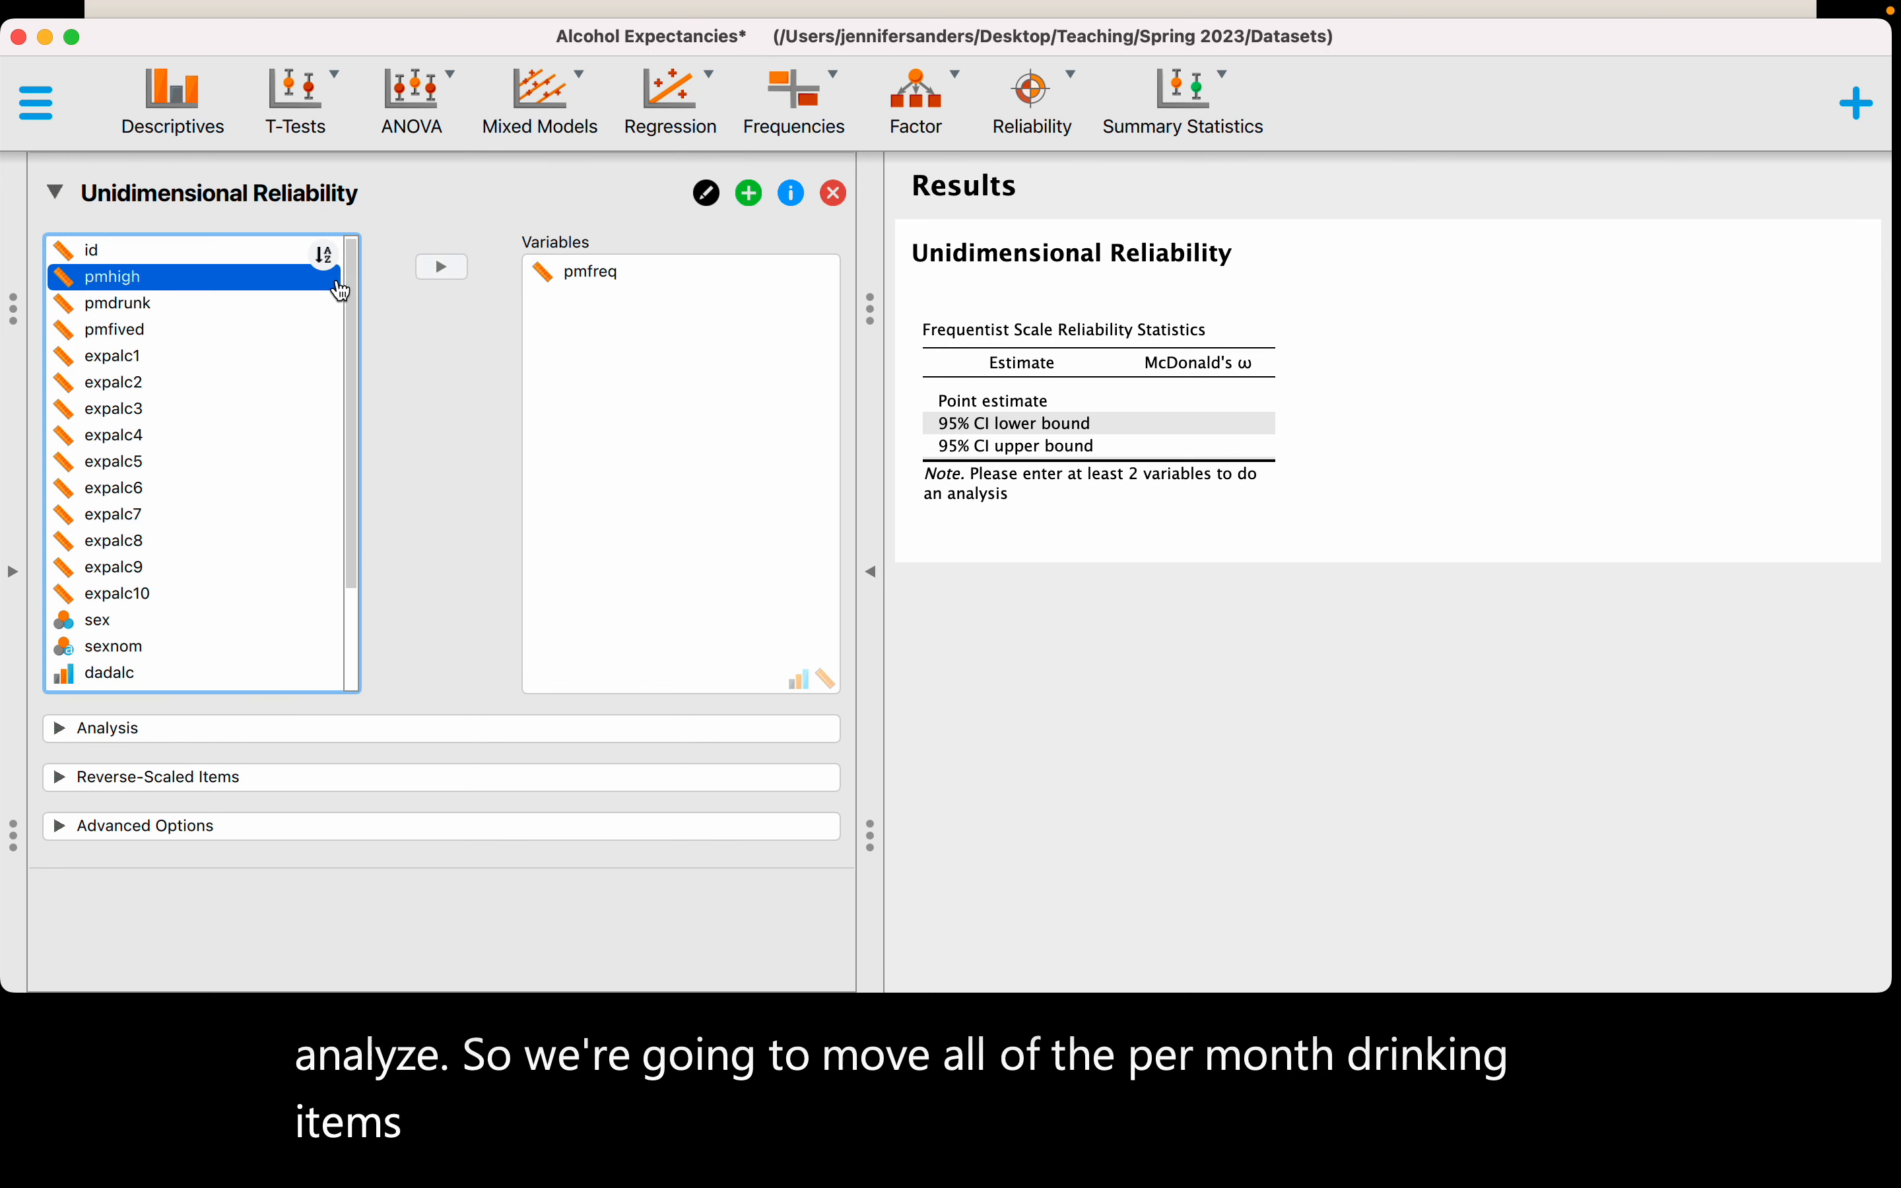
left_click(442, 268)
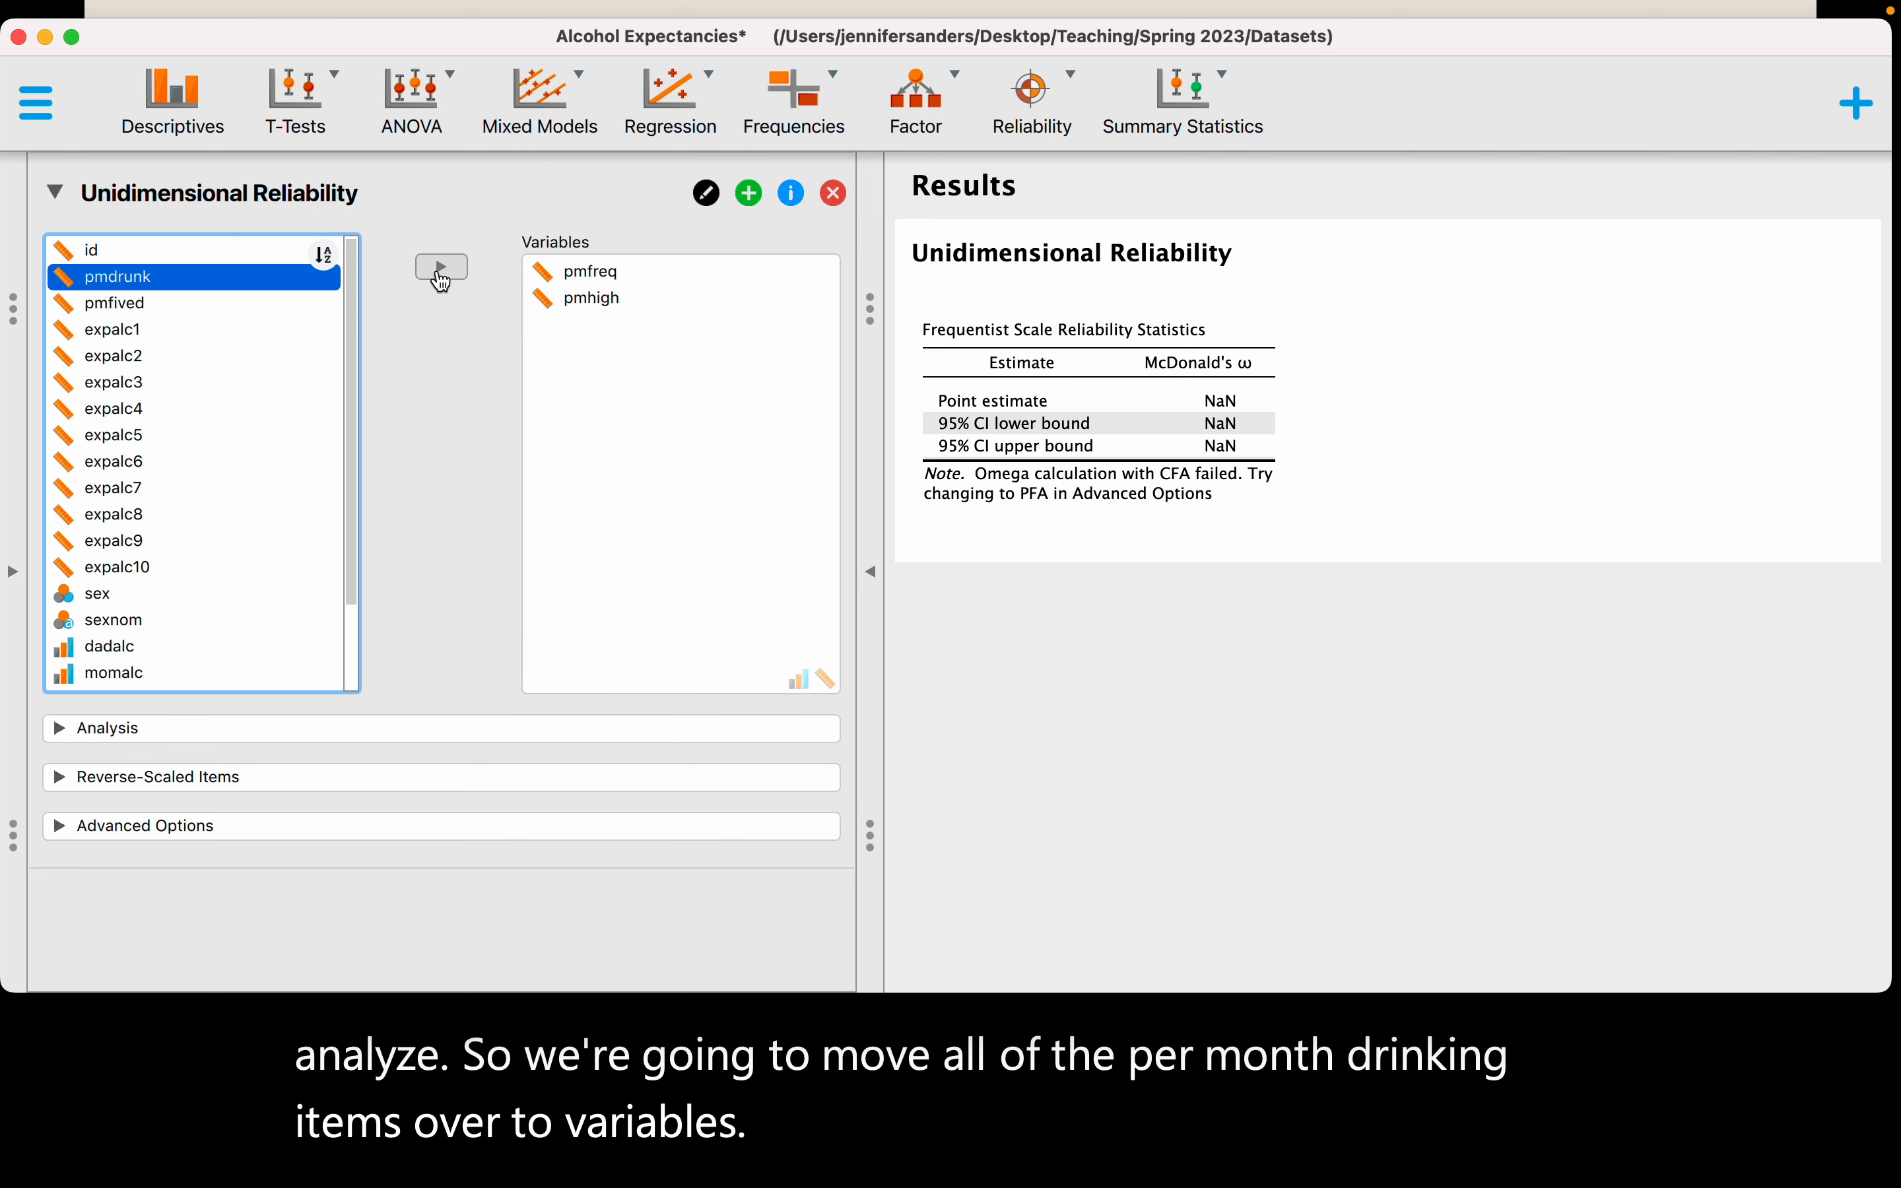
left_click(442, 271)
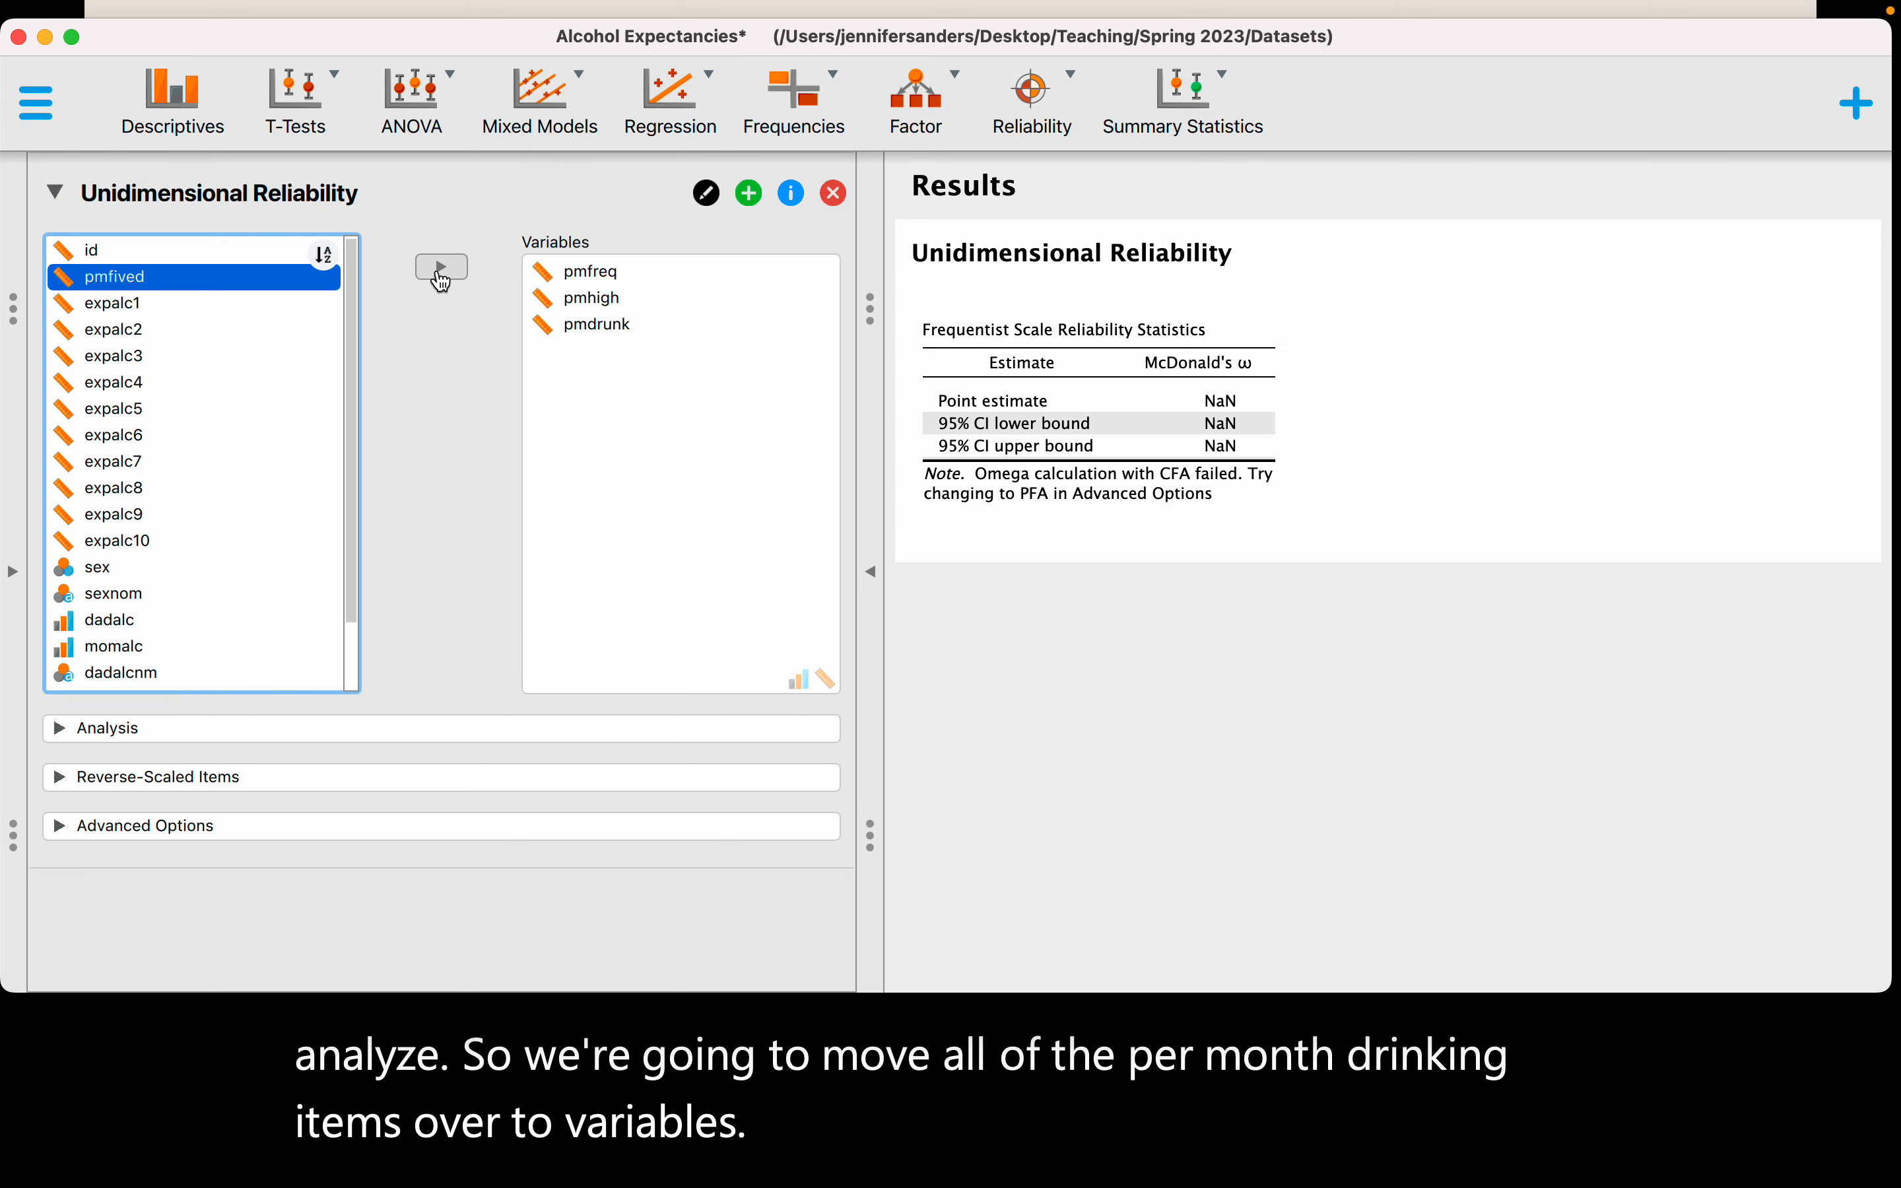
left_click(441, 268)
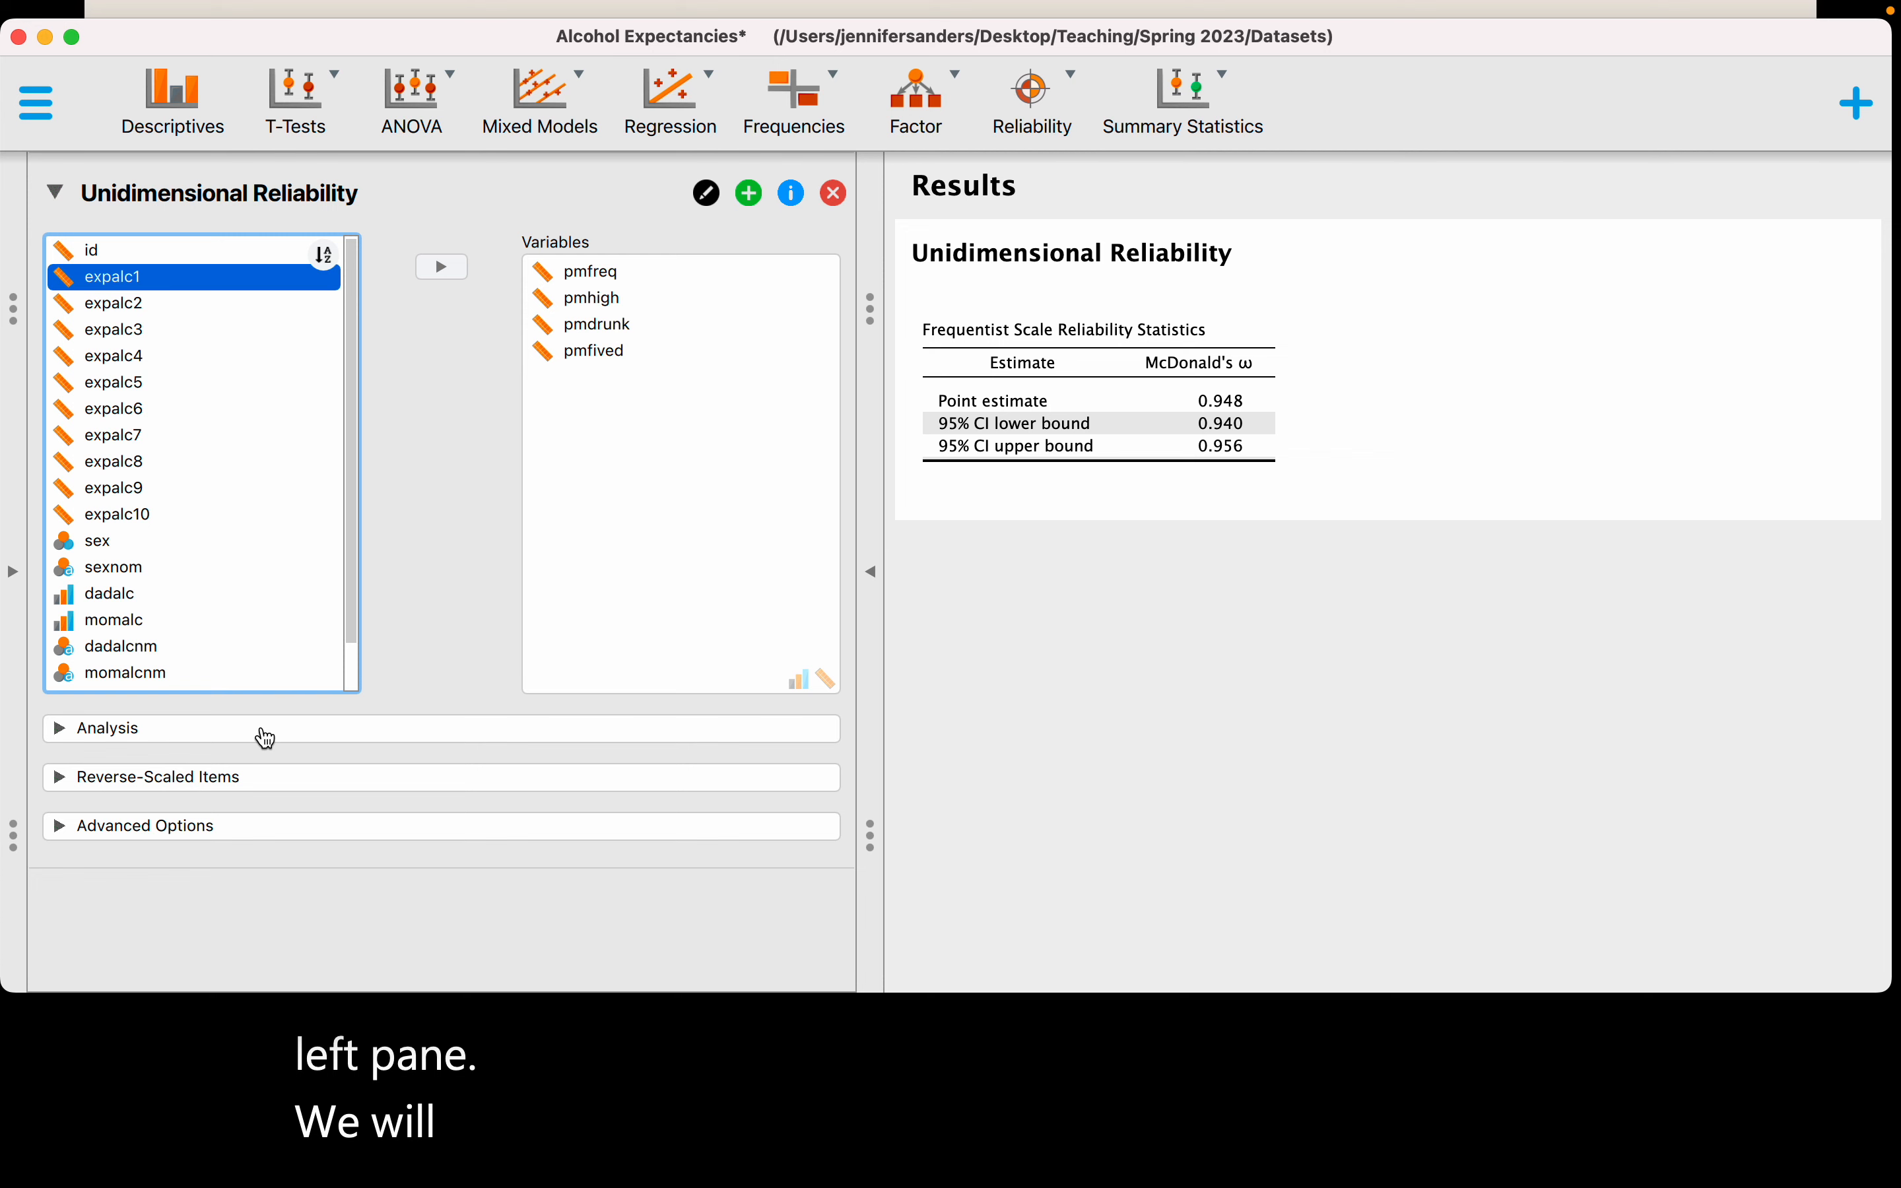
Step: Set the reliability analysis to report Cronbach's α instead of McDonald's ω as its scale statistic
left_click(265, 730)
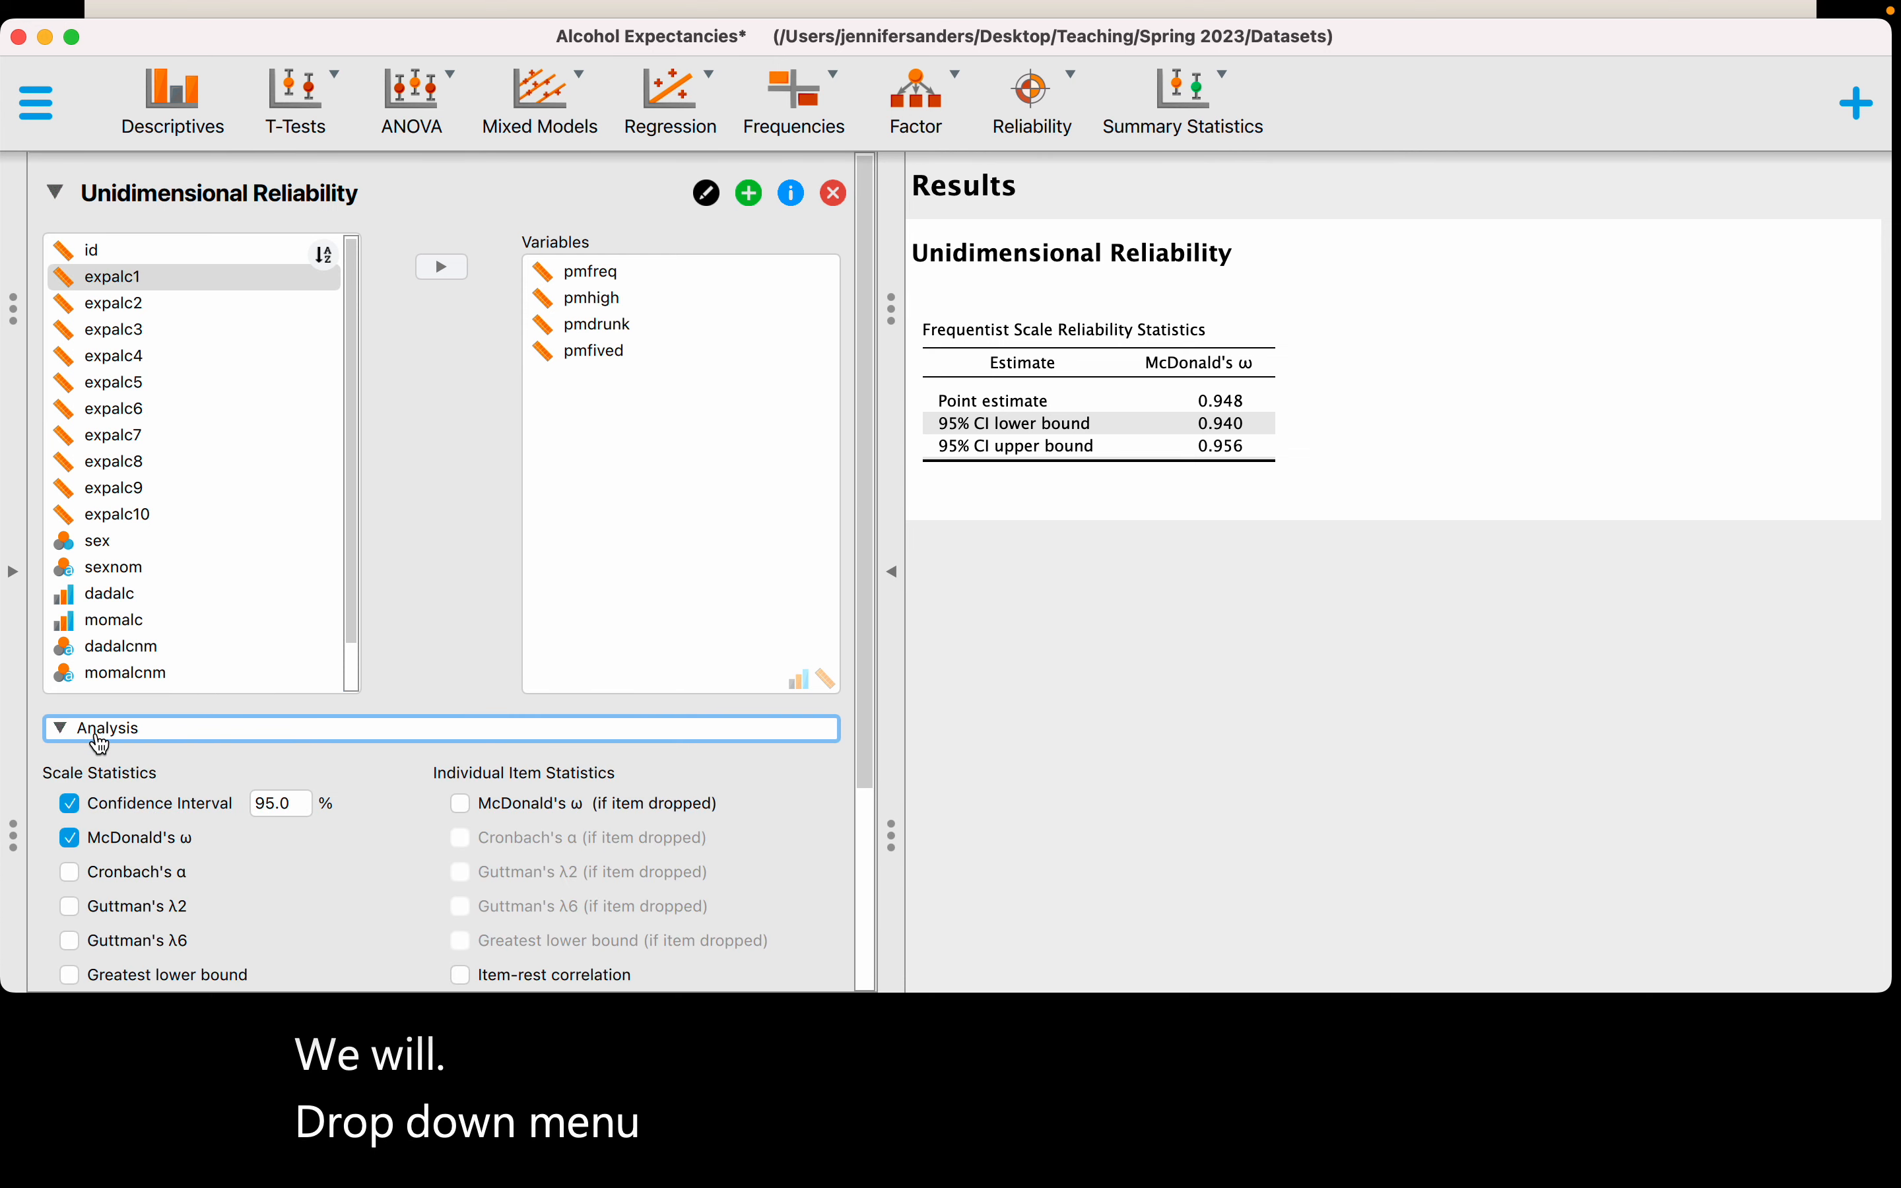
scroll(115, 754, "down", 3)
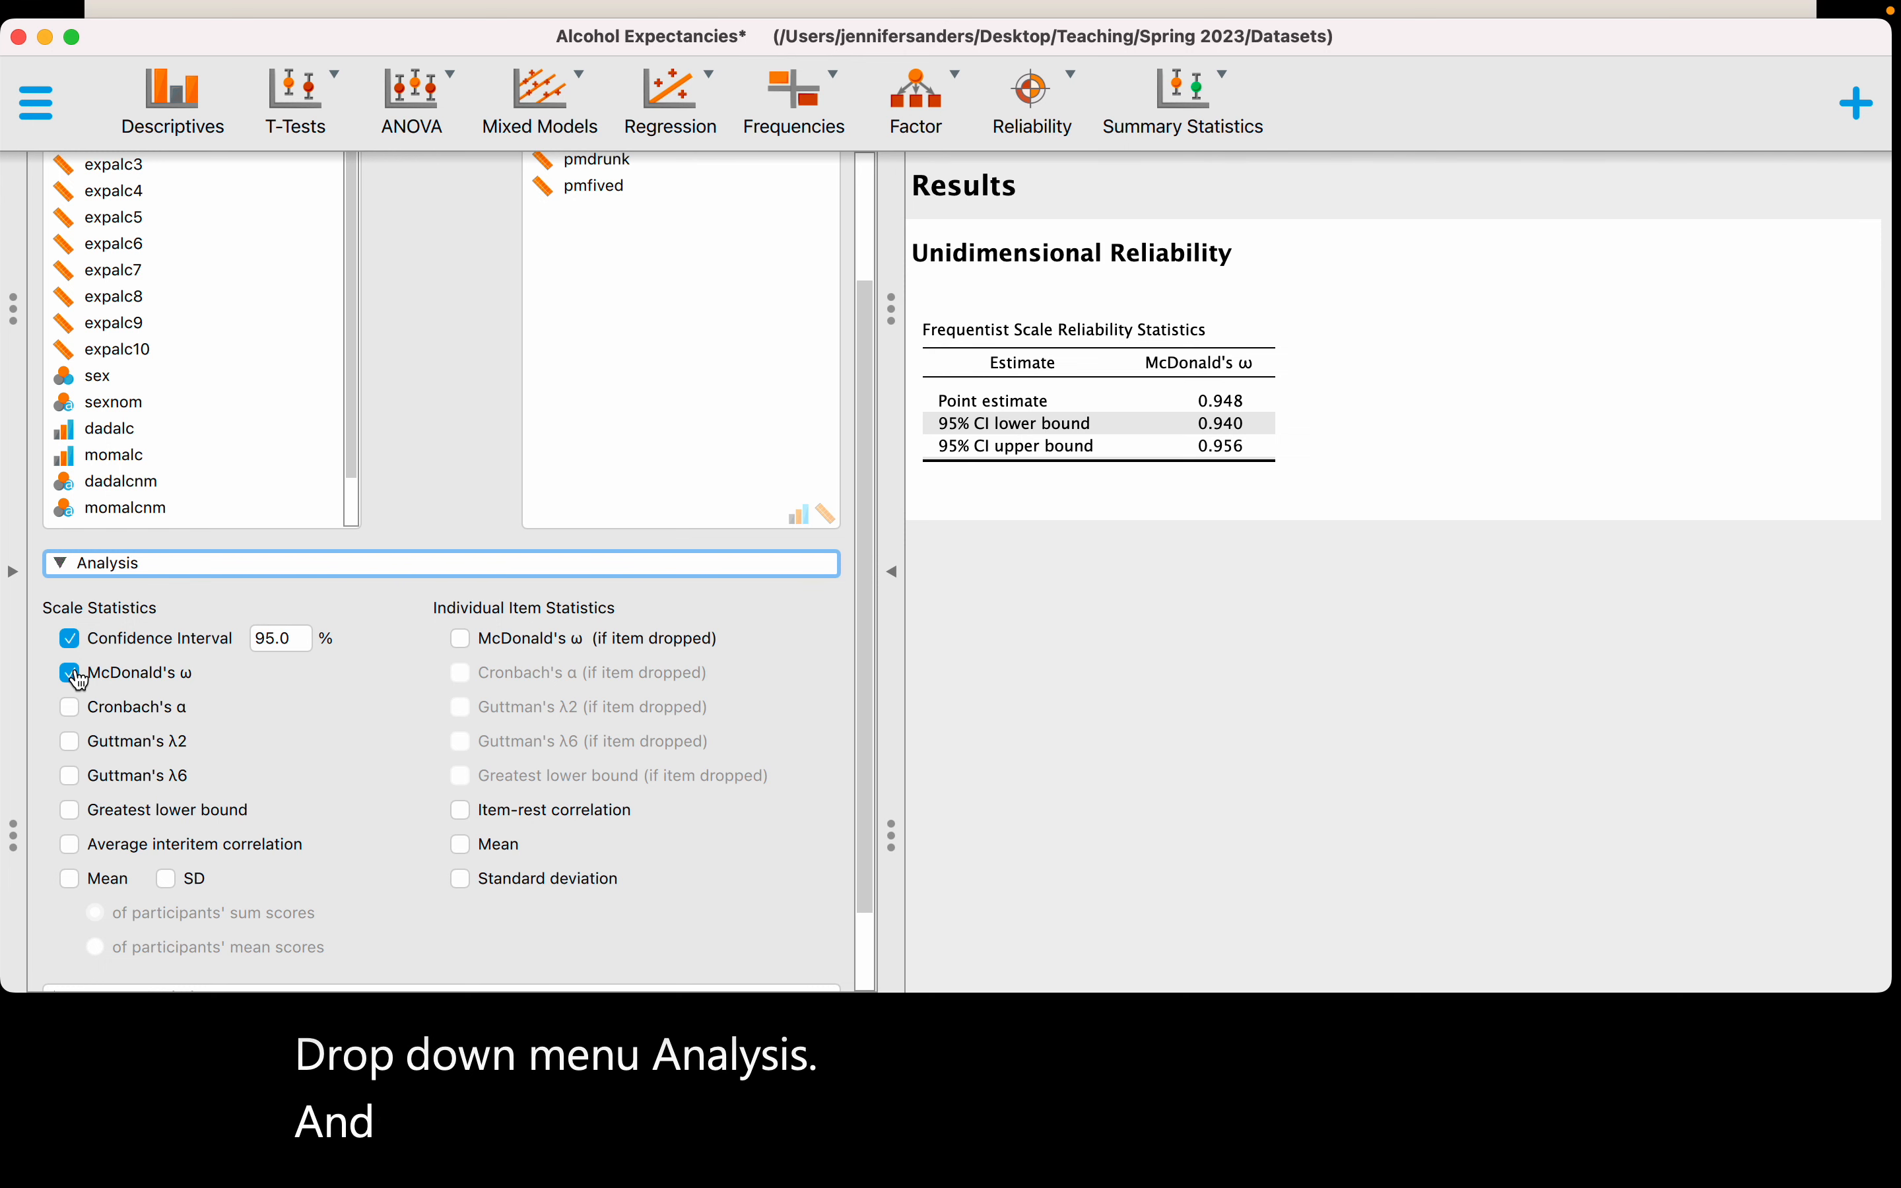
left_click(75, 676)
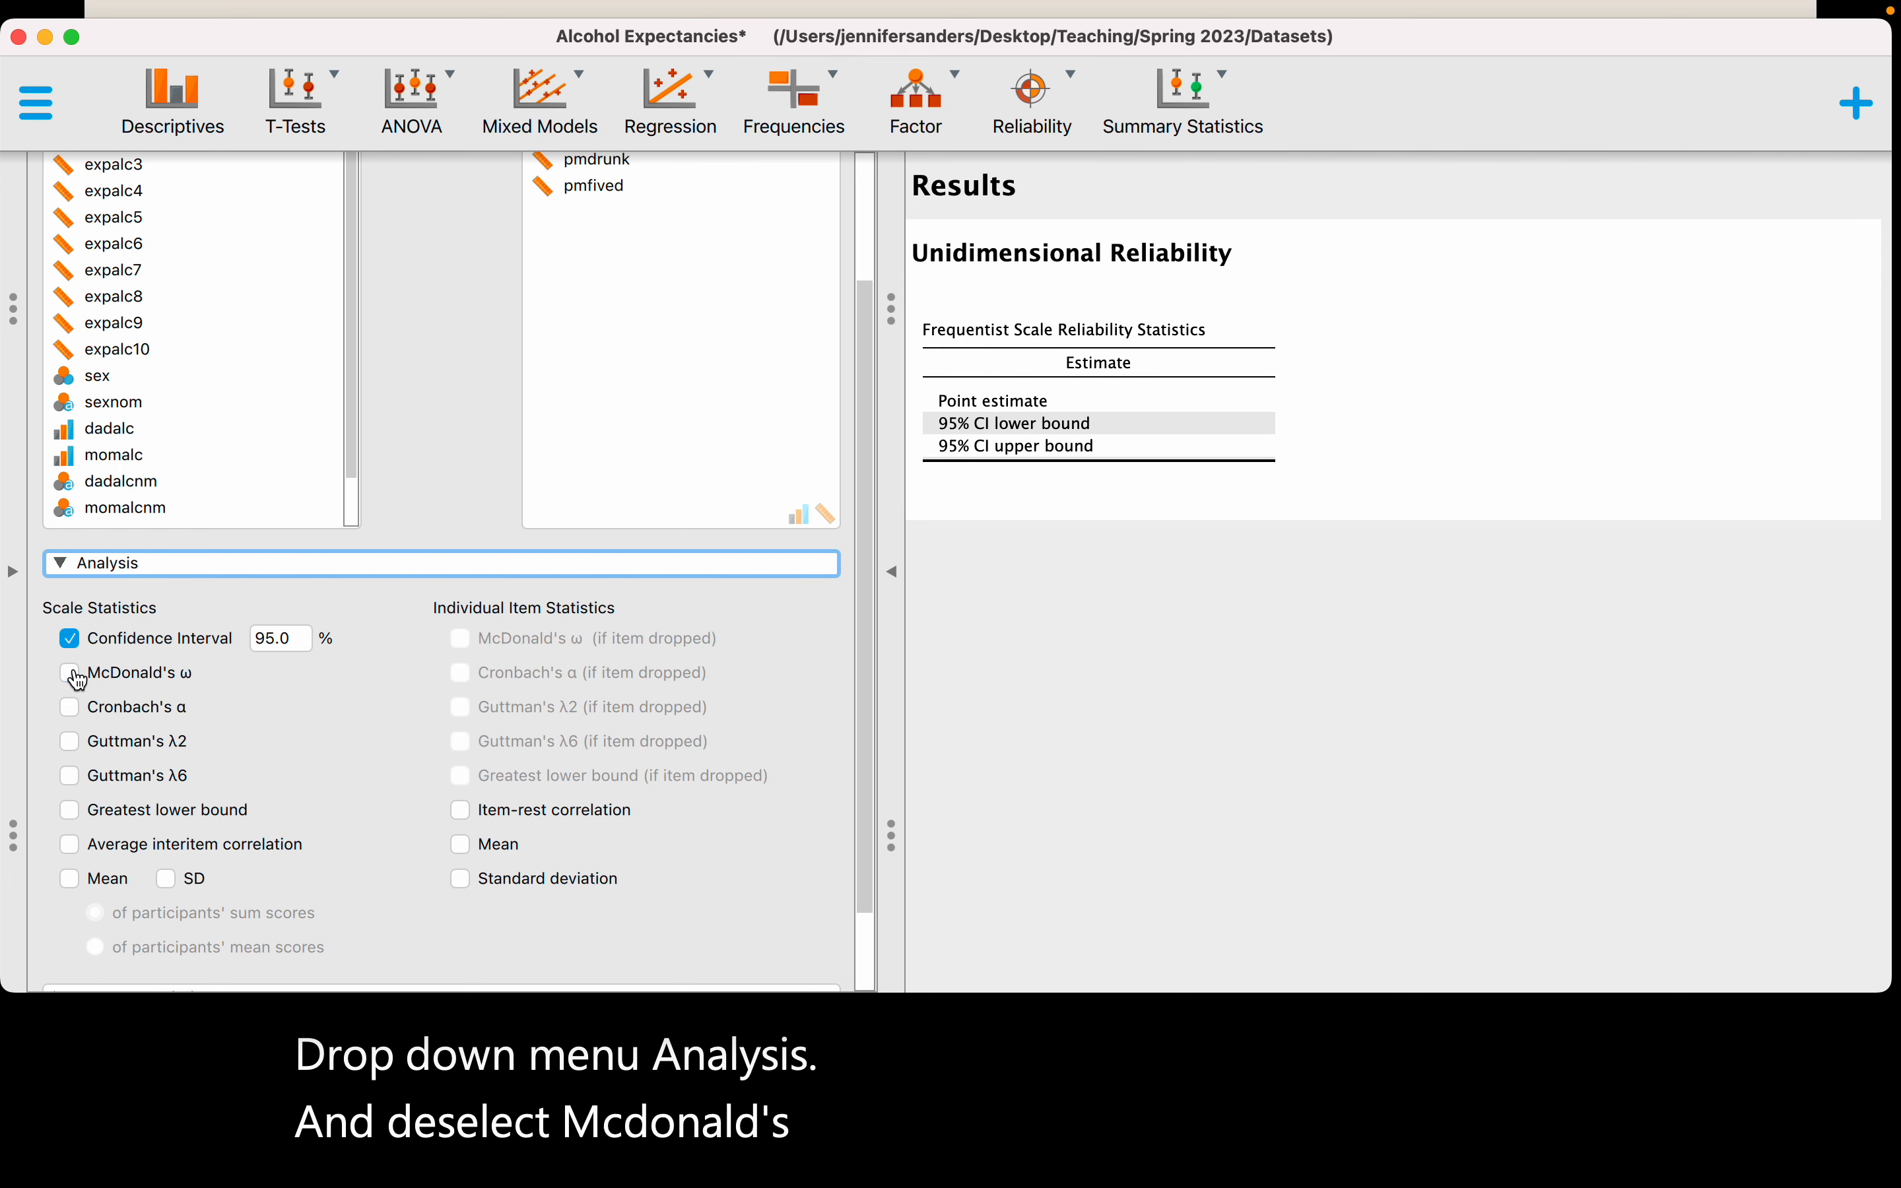
left_click(71, 711)
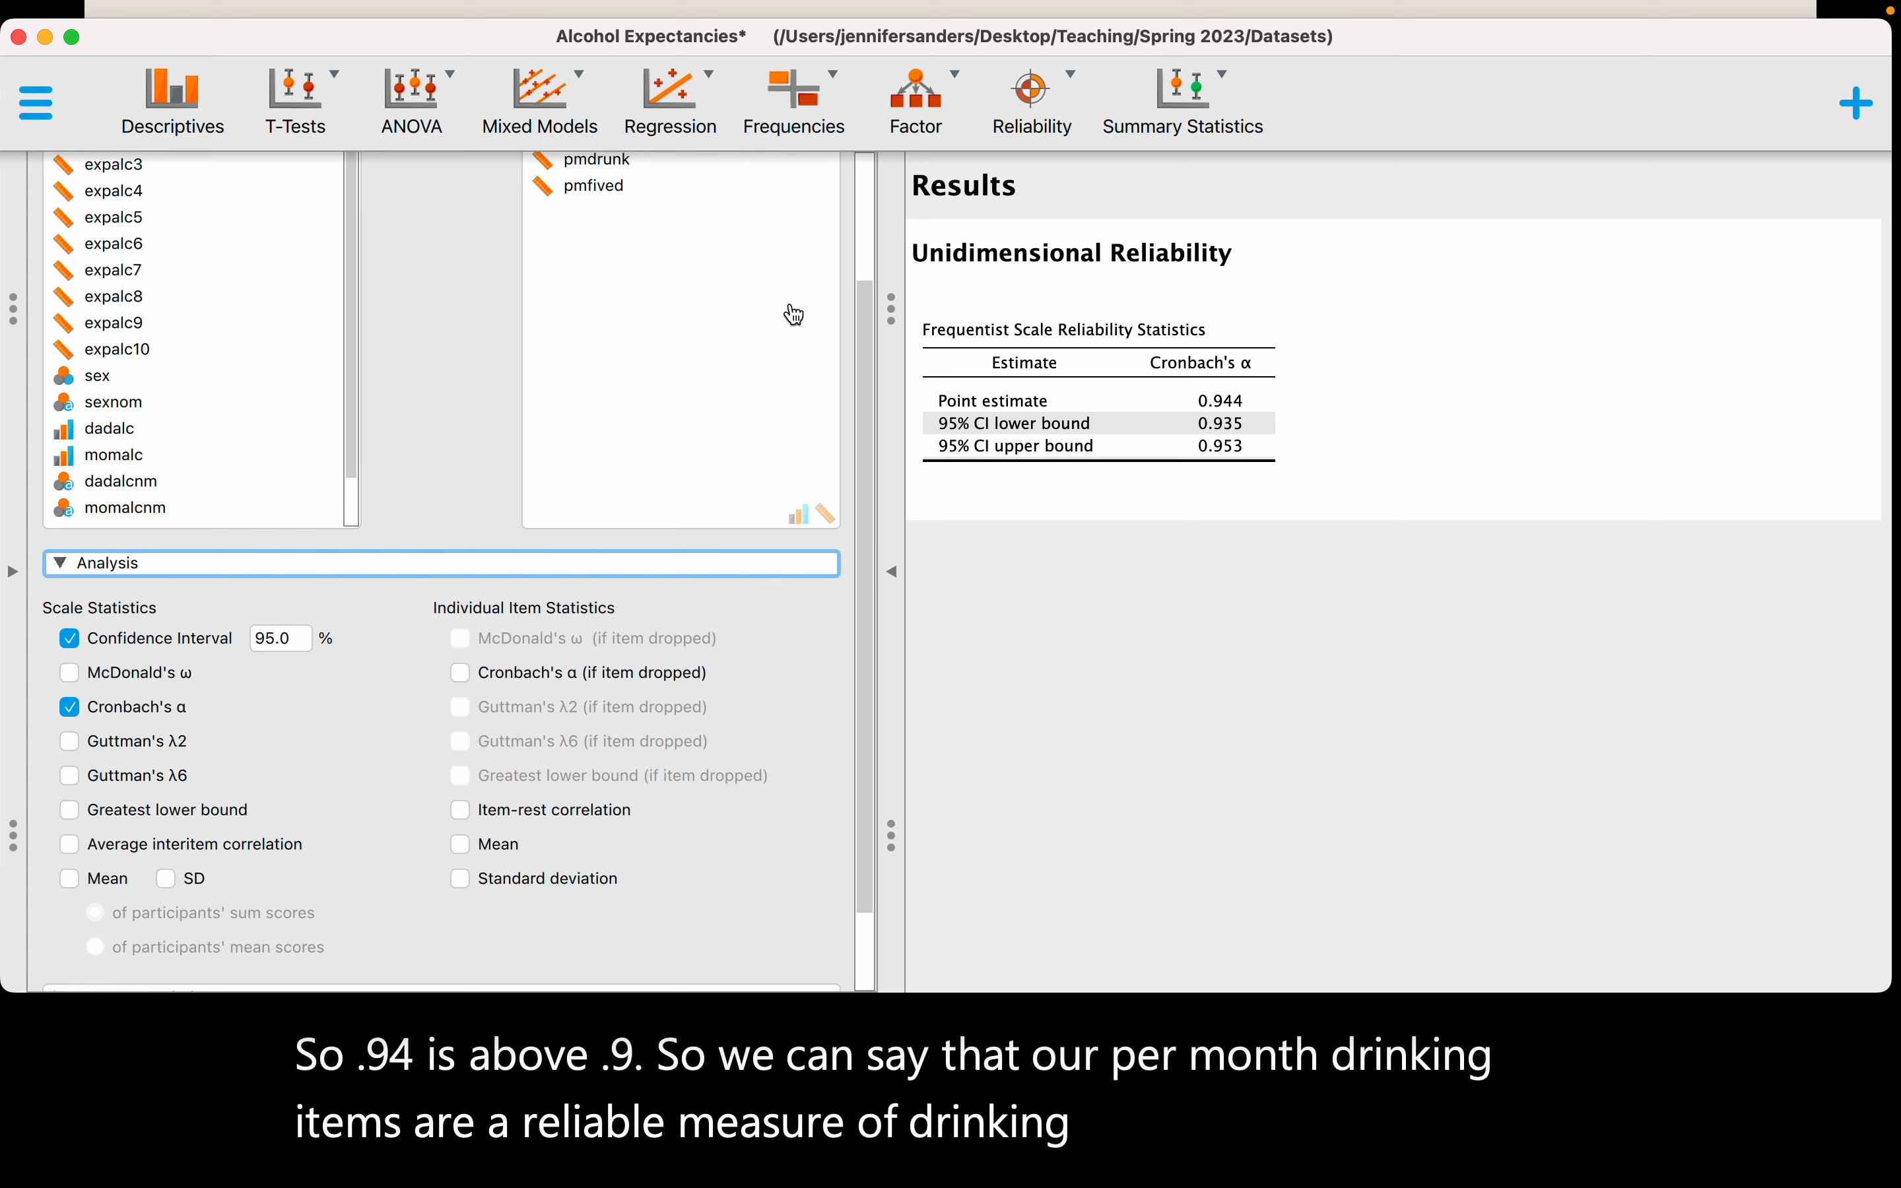
Step: Remove the Unidimensional Reliability analysis of the monthly drinking items
left_click_drag(867, 347, 862, 236)
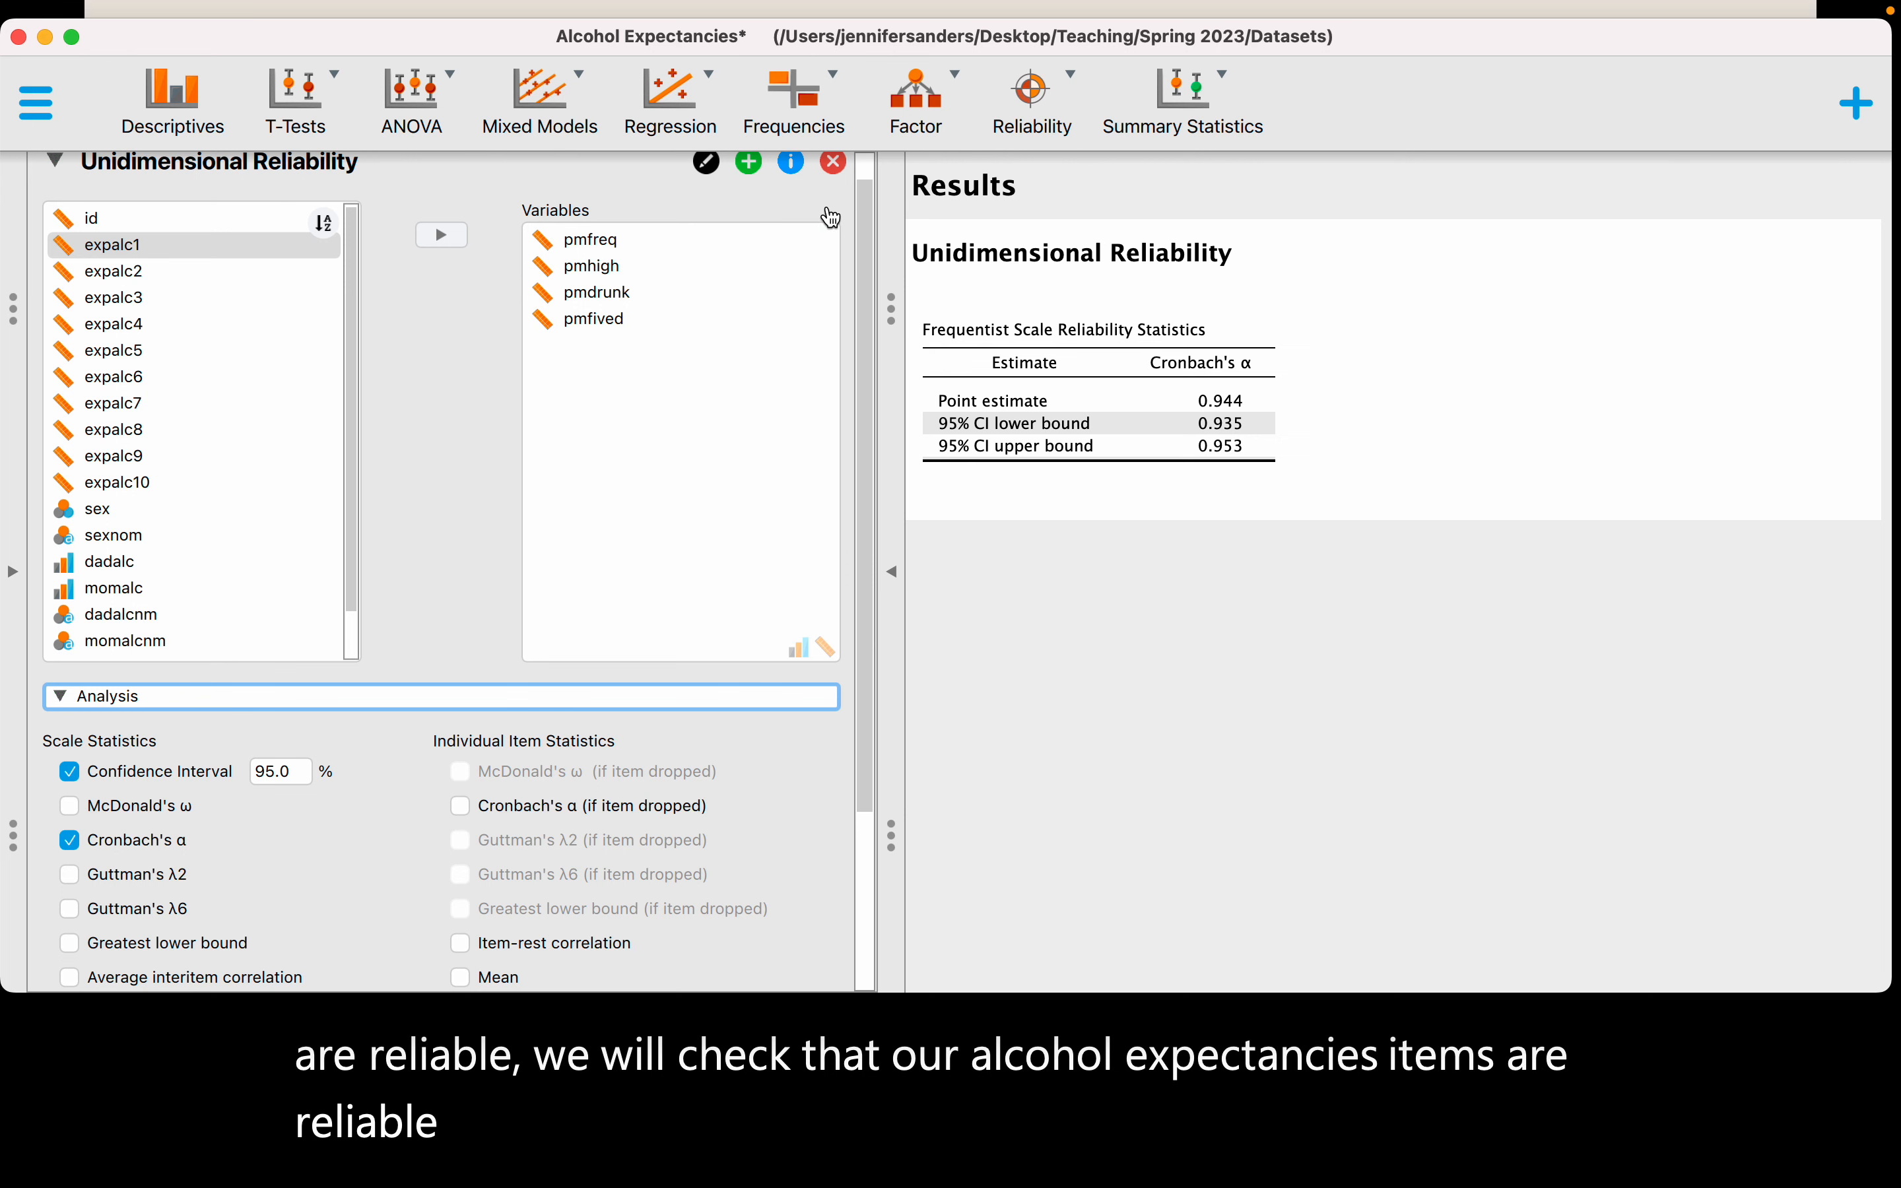
left_click(833, 165)
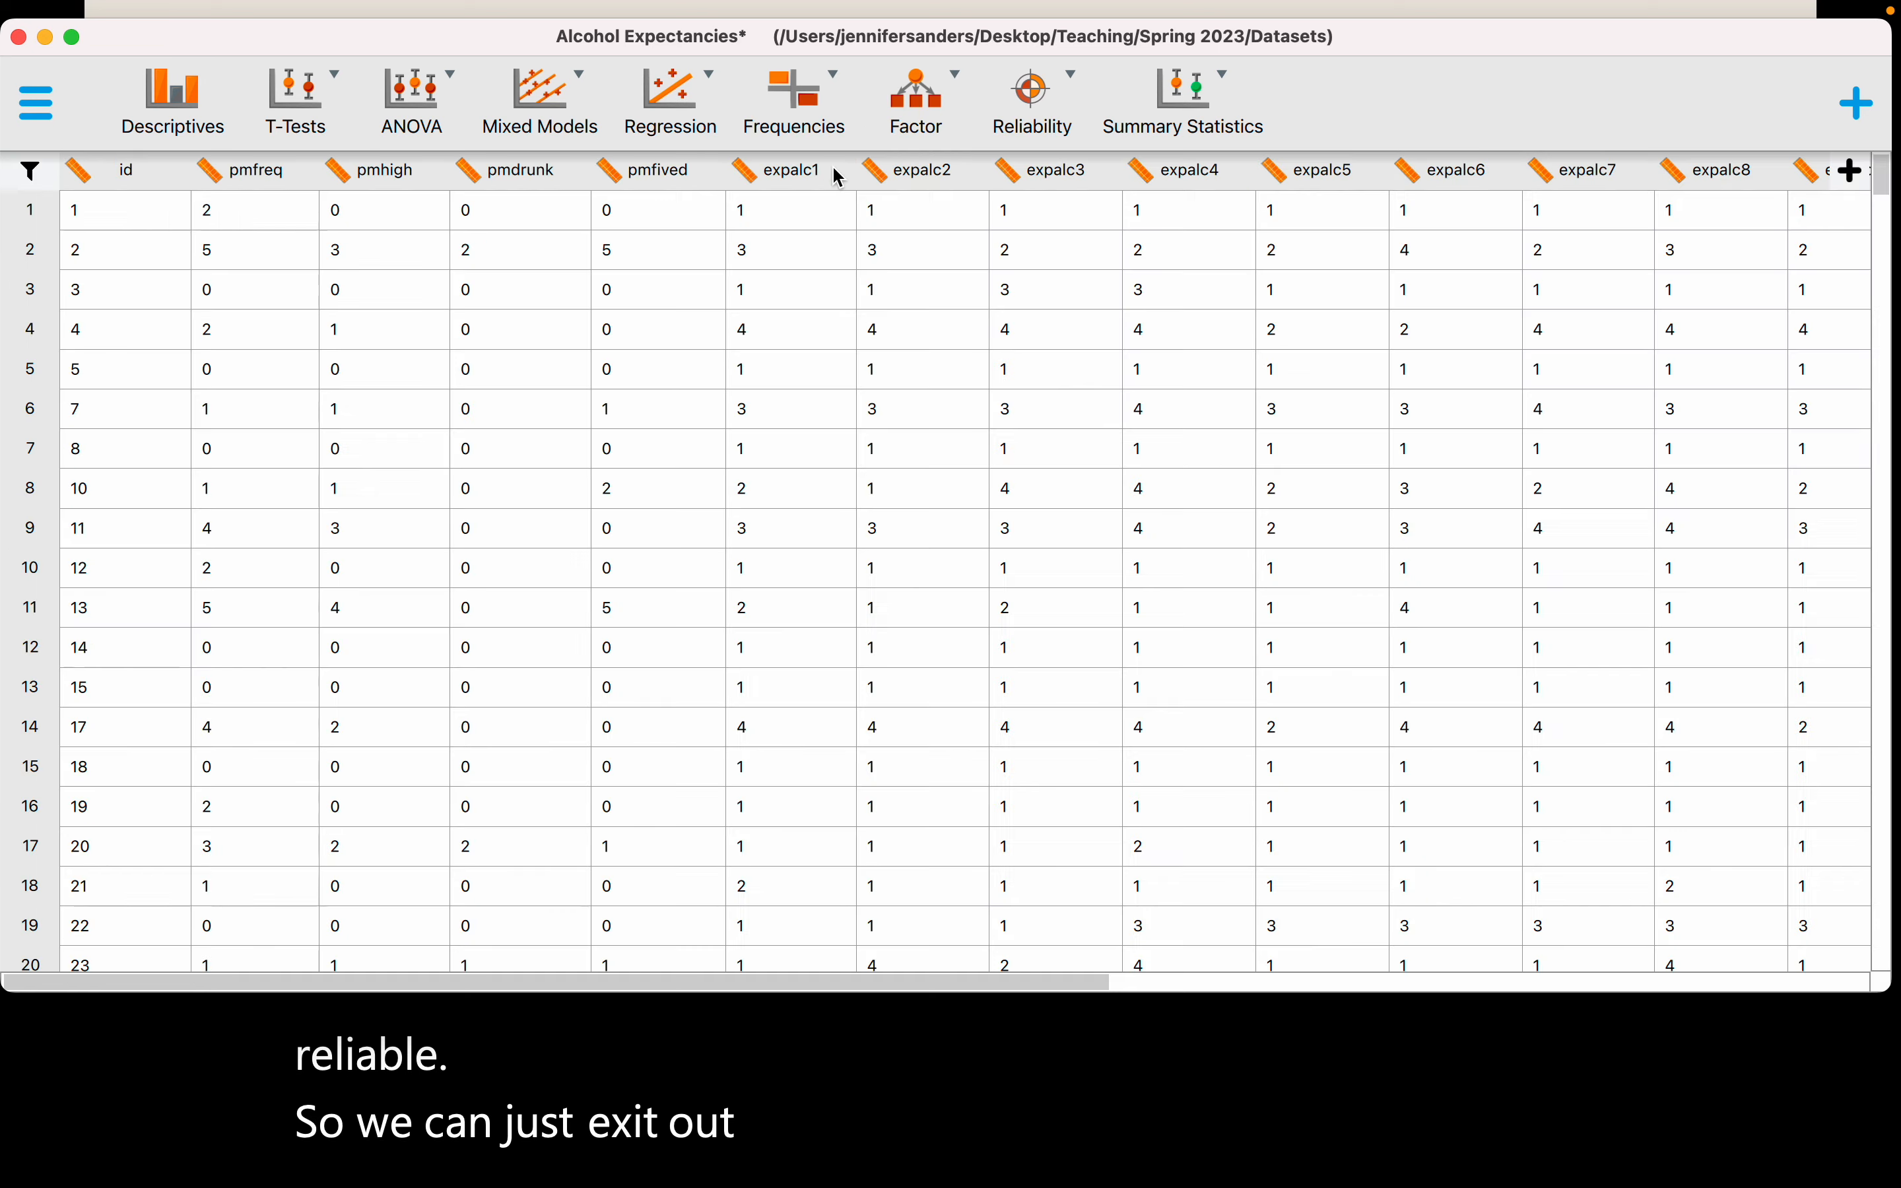